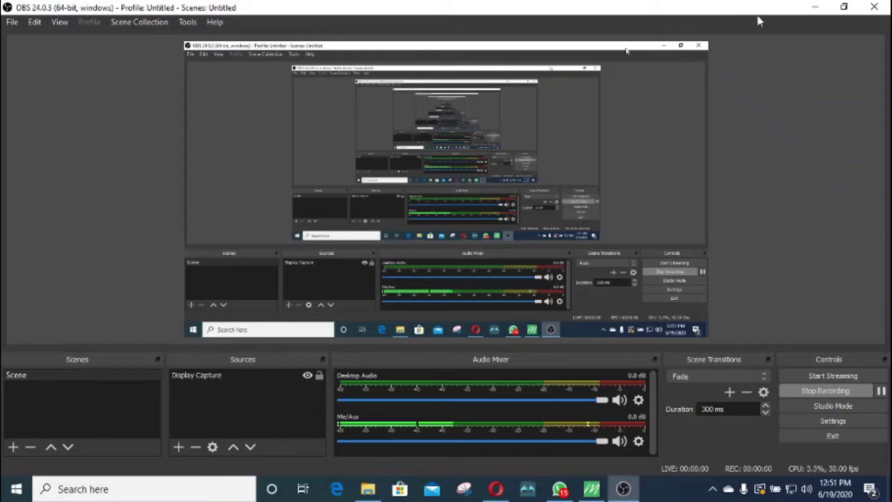
Step: Minimize the OBS window and switch to Matrix 9.0
left_click(812, 7)
right_click(554, 24)
left_click(576, 61)
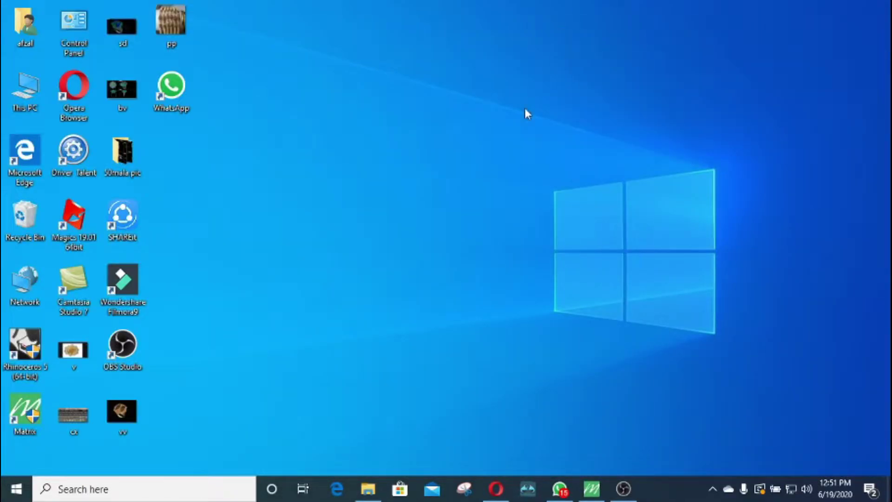
left_click(592, 489)
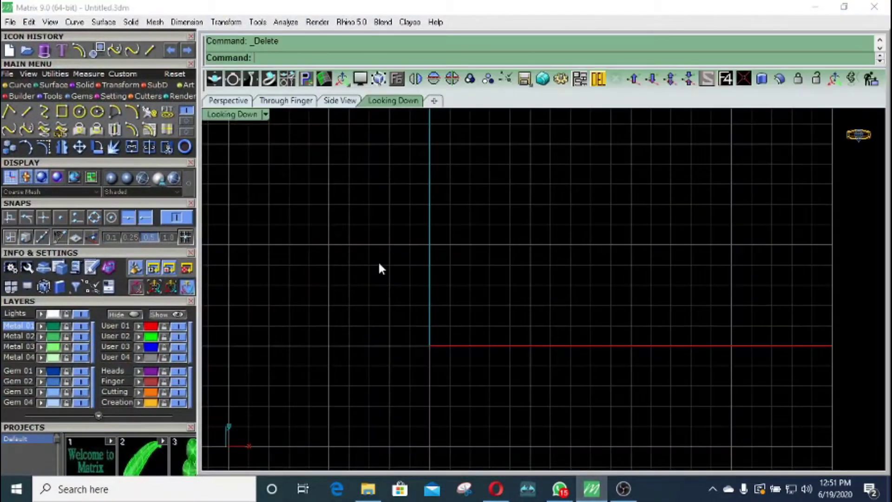
Step: Start a new model without saving the current one
left_click(10, 22)
left_click(28, 10)
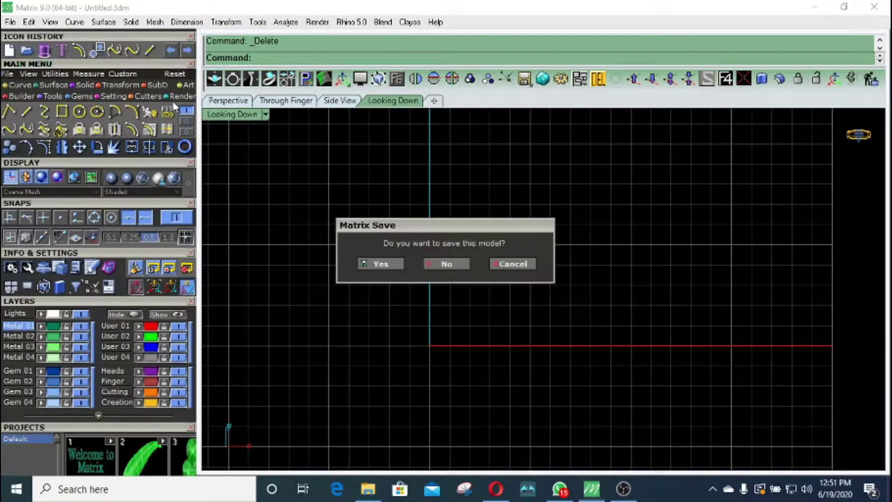
left_click(467, 264)
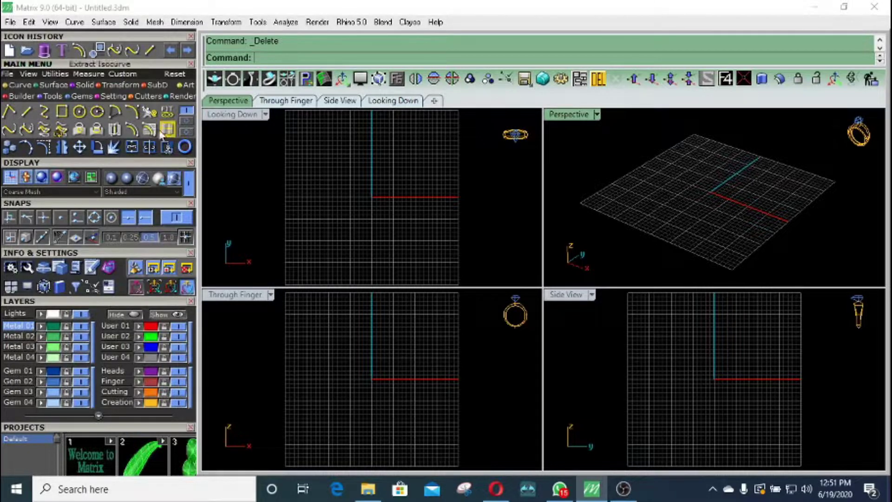
left_click(5, 85)
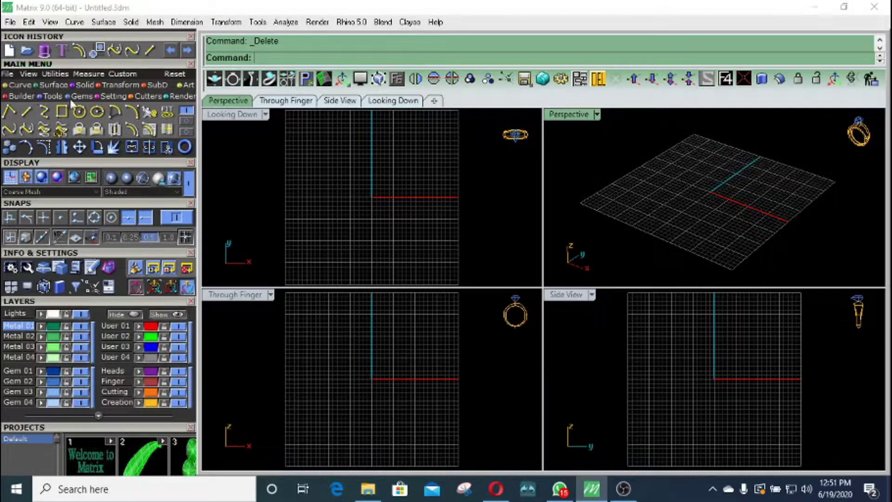
left_click(187, 121)
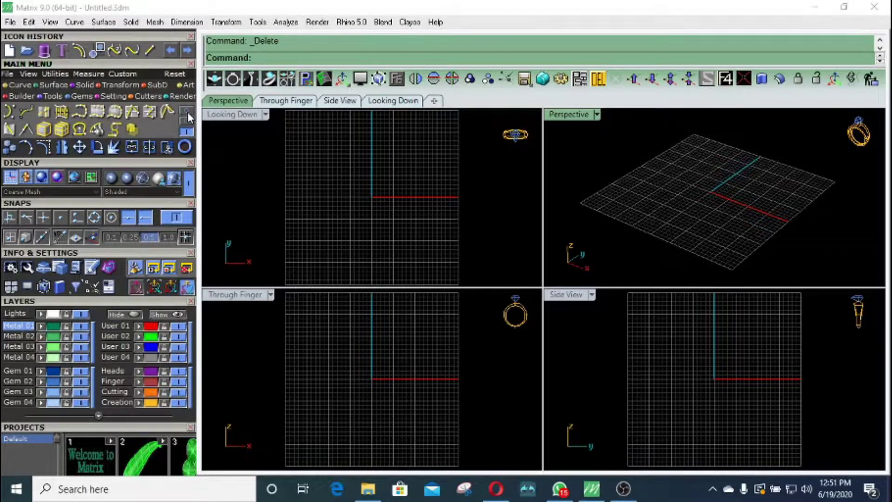
left_click(187, 117)
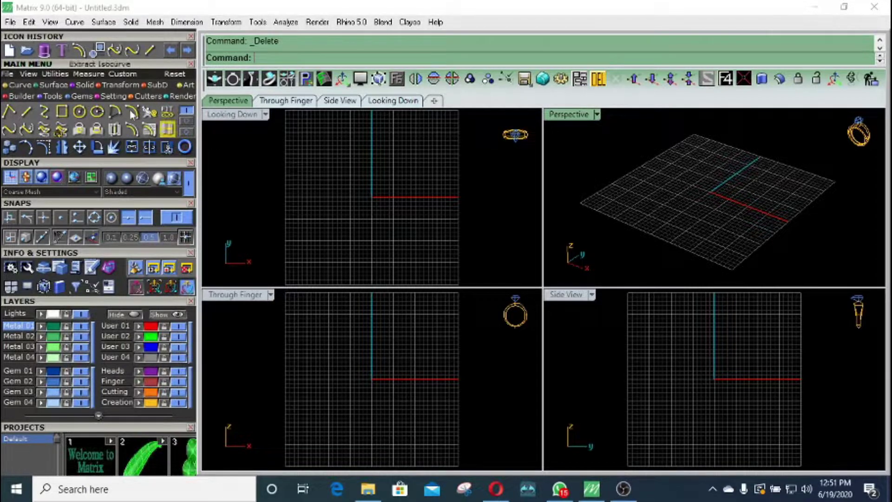
Step: Maximize the Looking Down viewport and frame its grid
double_click(250, 117)
scroll(402, 207, "down", 2)
right_click_drag(433, 221, 393, 215)
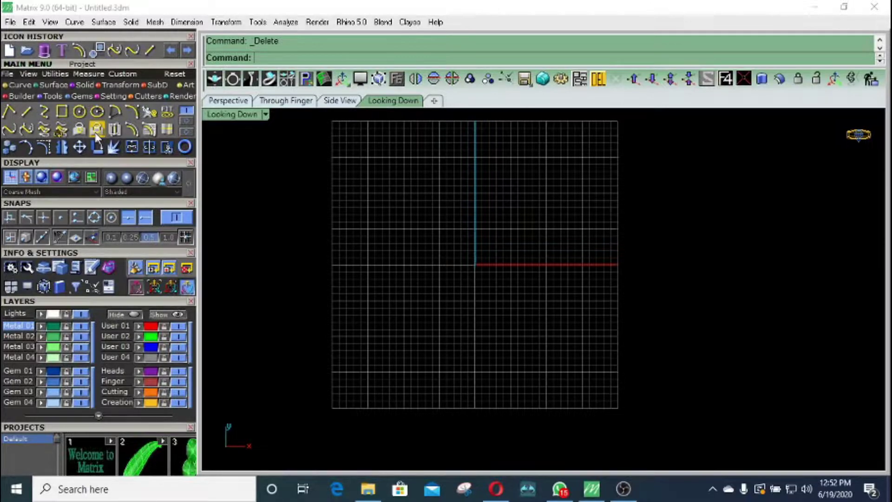
left_click(96, 130)
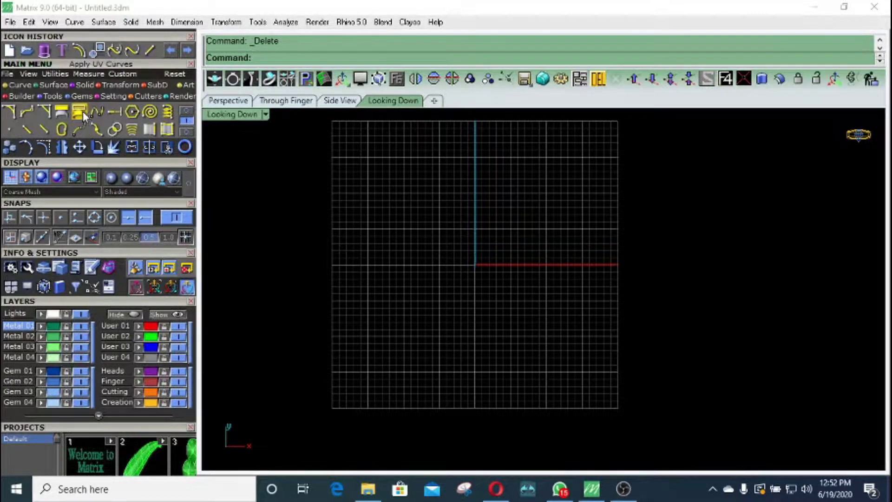
left_click(187, 112)
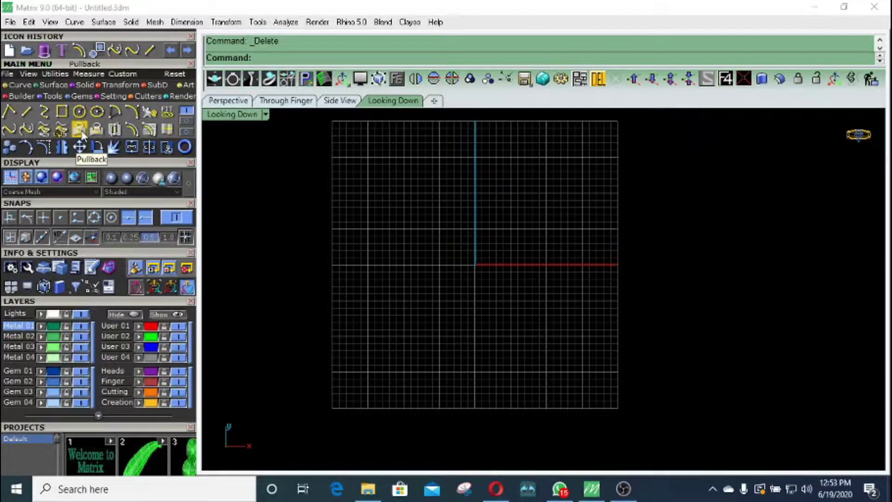
left_click(185, 120)
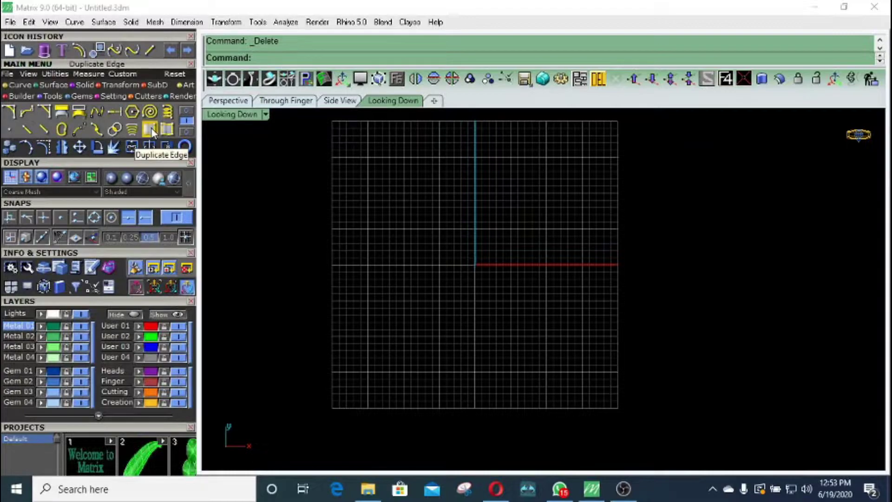
left_click(186, 110)
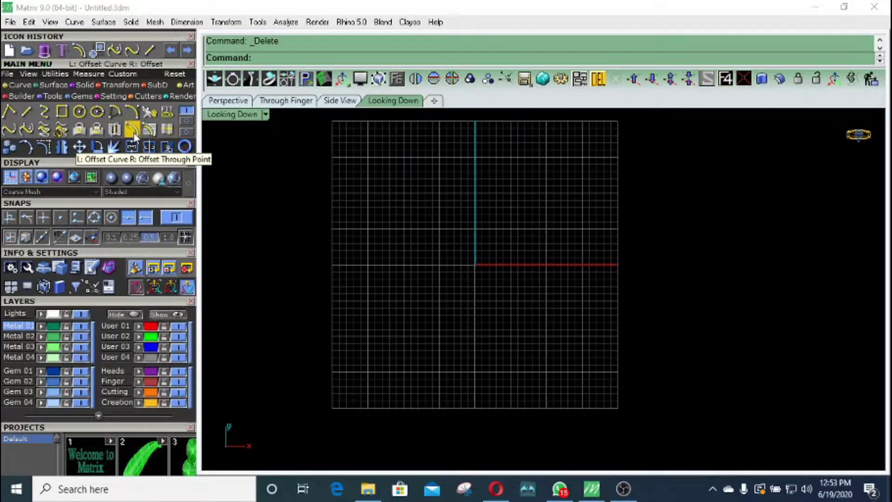
Step: Draw a vertical line, move it just beside the vertical axis, centred on the horizontal axis, and mirror it to the axis's other side
left_click(148, 49)
left_click(407, 238)
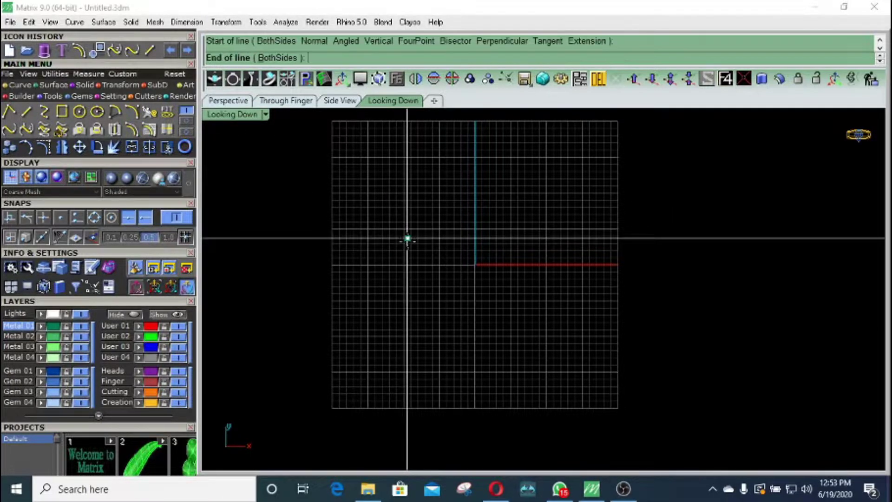
left_click(407, 309)
left_click_drag(449, 241, 345, 258)
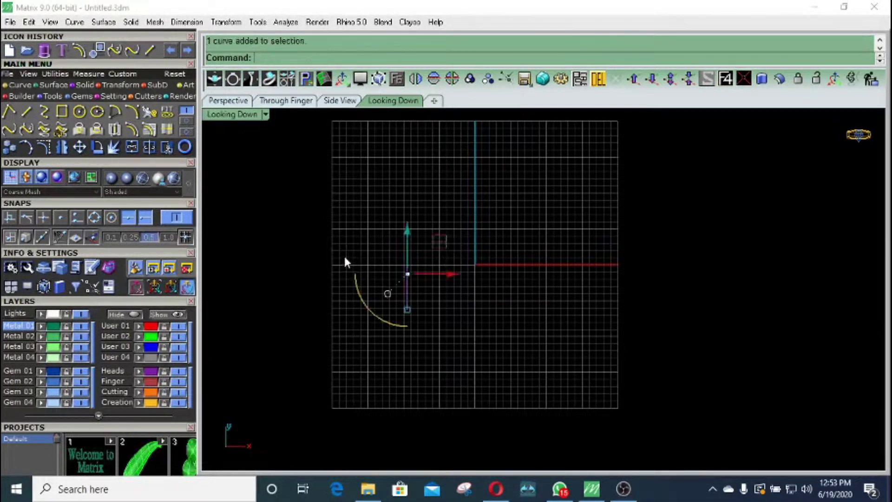
left_click(132, 147)
mouse_move(499, 270)
left_mouse_down()
mouse_move(458, 270)
mouse_move(506, 266)
left_mouse_up()
left_click(415, 79)
left_click(26, 111)
left_click(461, 230)
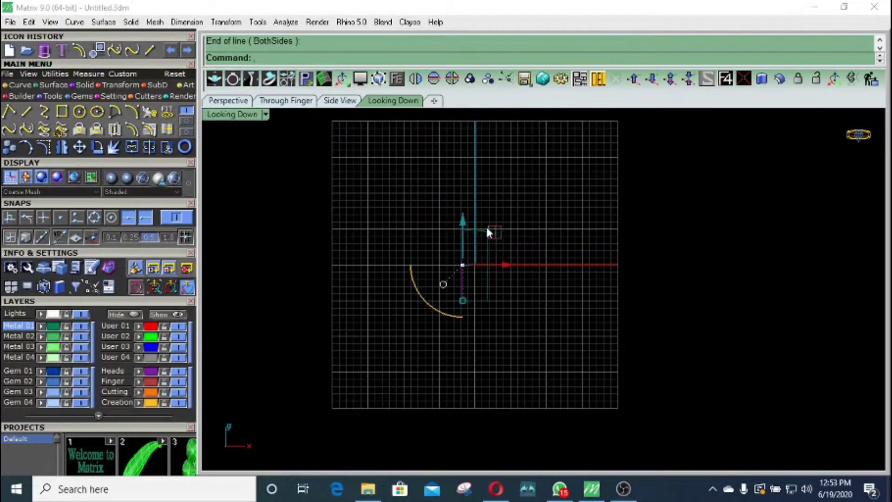
key("ctrl+z")
Step: Draw a horizontal line joining the upper ends of the two vertical lines and mirror it to their lower ends
scroll(478, 229, "up", 6)
right_click(477, 229)
left_click(442, 229)
left_click(488, 225)
left_click(434, 79)
key("Escape")
Step: Join the four lines into a closed rectangle and assign it to the User 02 layer
left_click_drag(556, 176, 427, 395)
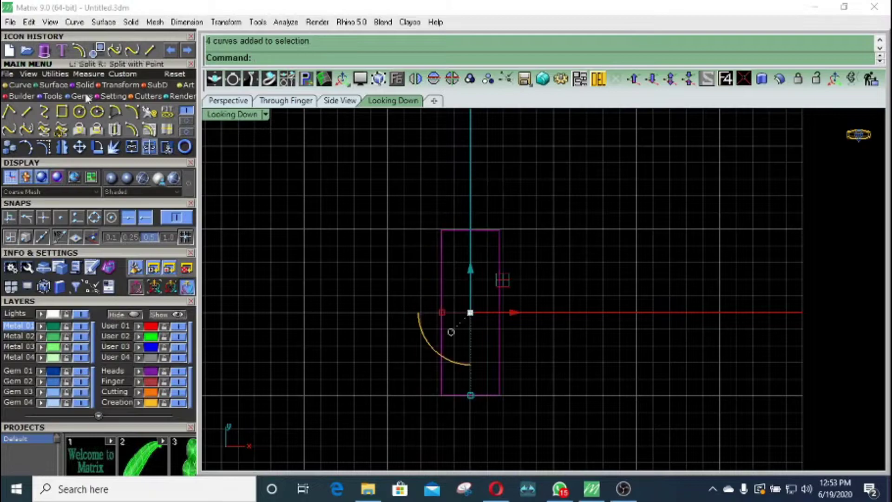
left_click(132, 148)
left_click(496, 256)
left_click(138, 336)
left_click(125, 335)
left_click(392, 180)
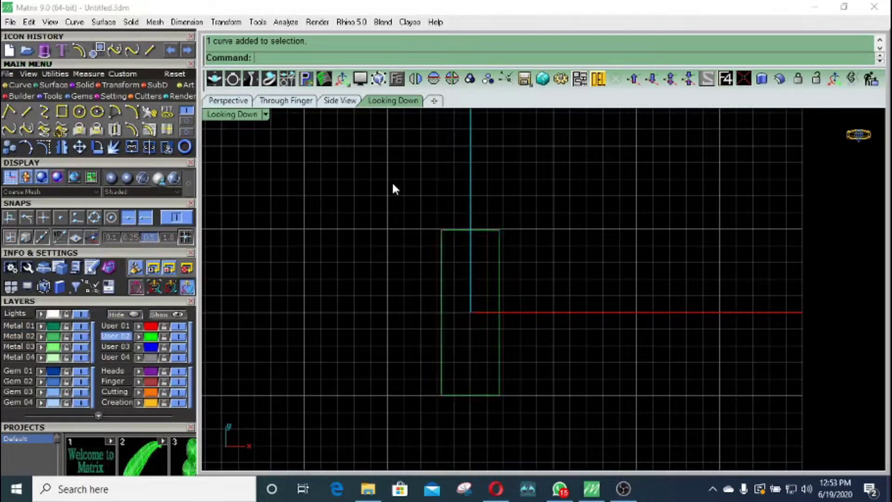
Step: Offset the rectangle inward by a distance of 1 with sharp corners
scroll(530, 239, "up", 4)
right_click_drag(491, 251, 472, 188)
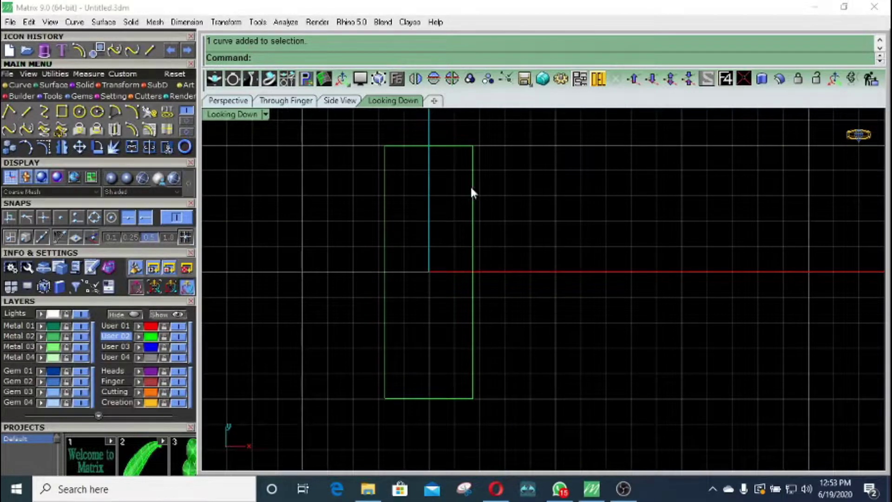
left_click(132, 129)
left_click_drag(569, 231, 464, 246)
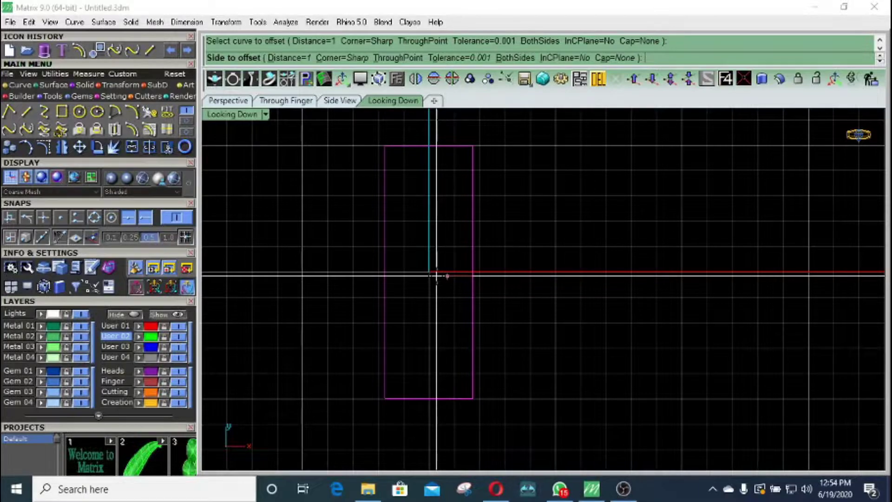
left_click(436, 278)
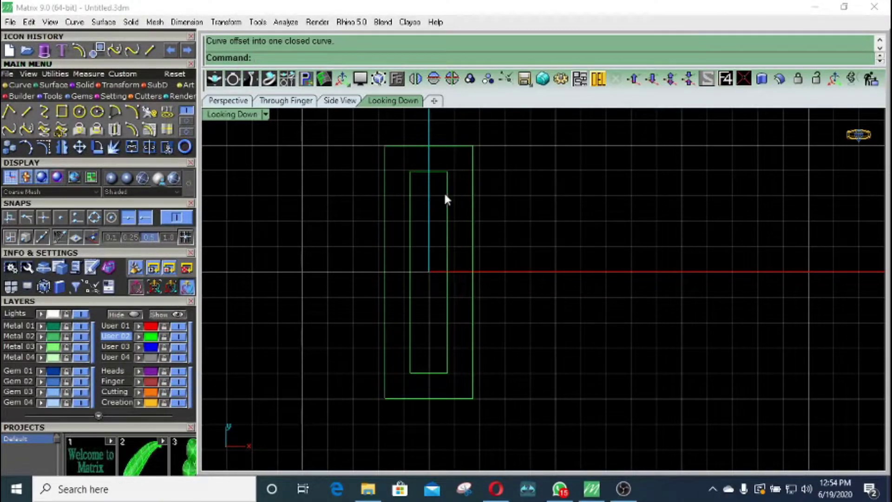
Step: Draw a vertical centre line between the midpoints of the inner rectangle's short sides
left_click(149, 50)
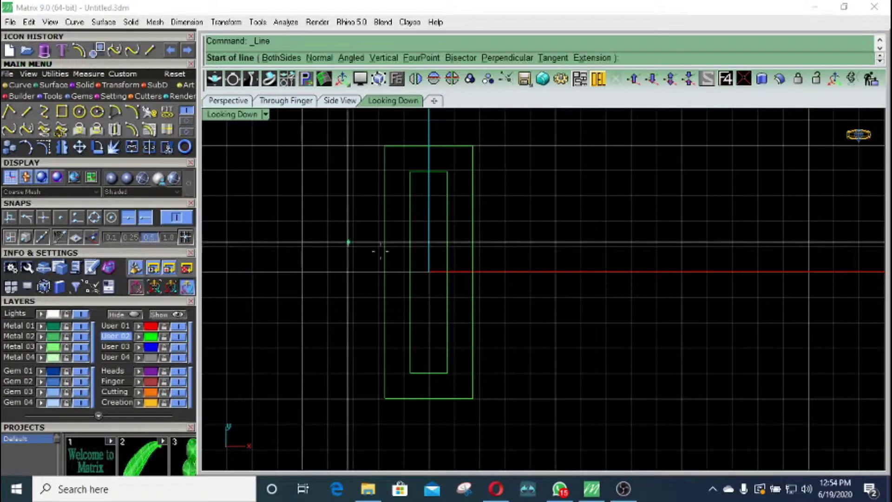
left_click(429, 172)
left_click(428, 372)
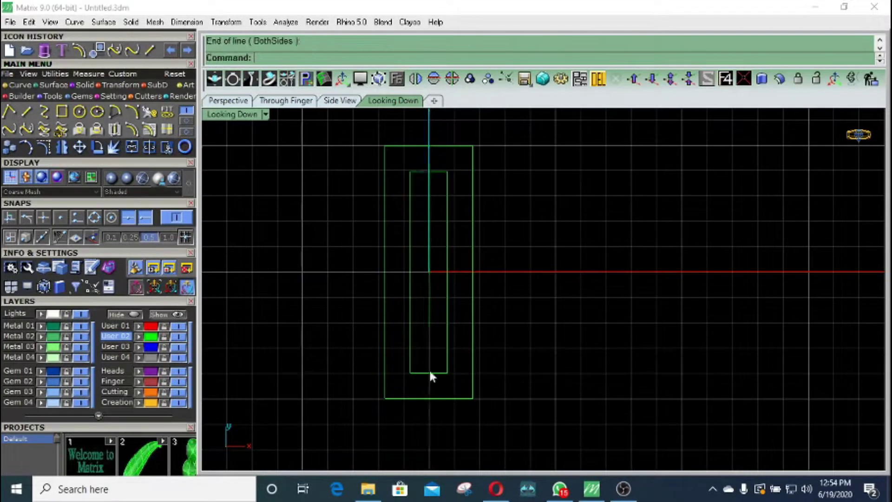
Step: Create a helix around the centre line using AroundCurve, with 5 turns and a radius of 1.702
left_click(427, 322)
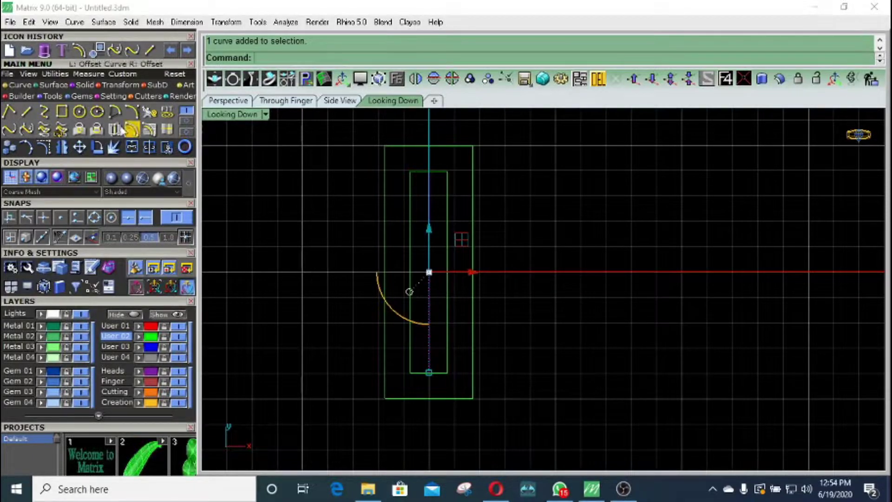
left_click(187, 121)
left_click(168, 114)
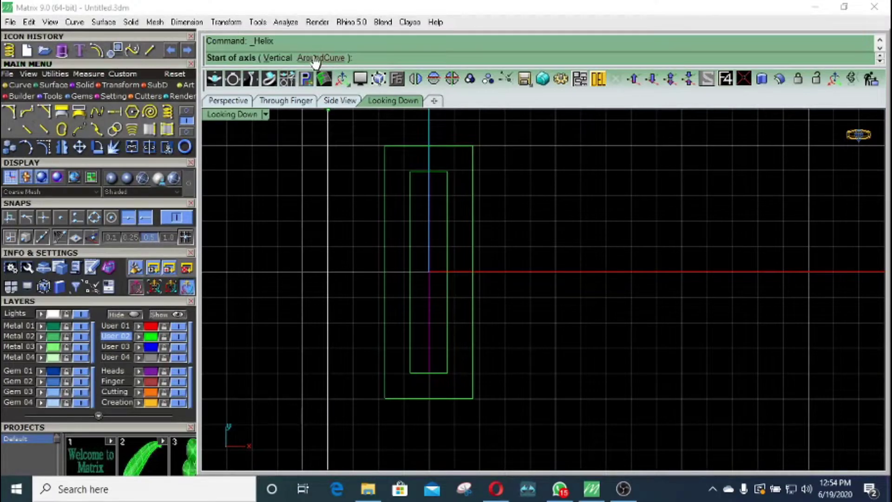
left_click(316, 58)
left_click(428, 175)
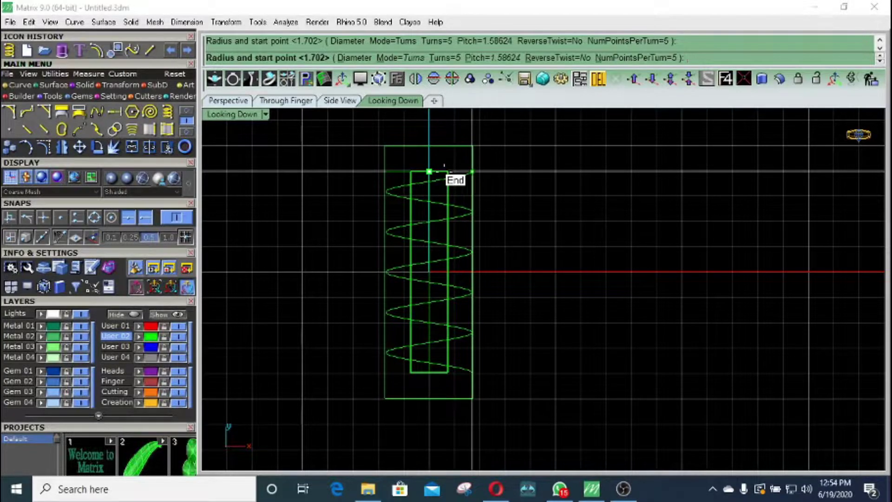
left_click(429, 172)
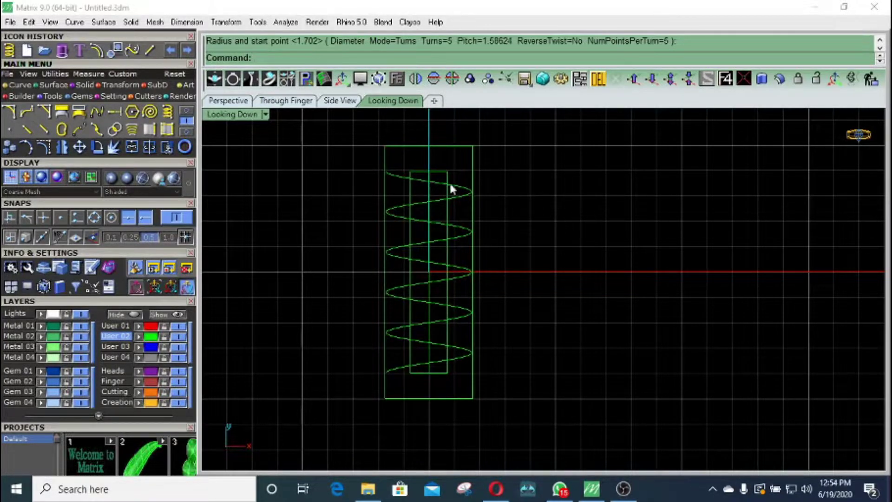
Step: Trim away the parts of the helix outside the inner rectangle, using that rectangle as the cutting object
scroll(448, 184, "up", 3)
left_click(446, 177)
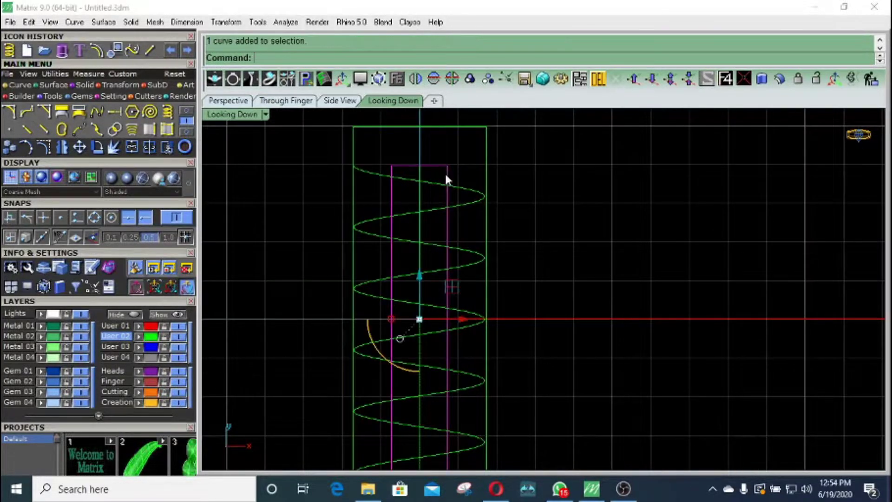
left_click(166, 148)
scroll(463, 200, "down", 12)
scroll(464, 205, "up", 8)
left_click_drag(471, 205, 457, 296)
scroll(409, 297, "up", 2)
left_click_drag(403, 306, 396, 127)
right_click_drag(383, 158, 348, 337)
left_click_drag(375, 307, 363, 230)
key("Return")
scroll(409, 240, "down", 5)
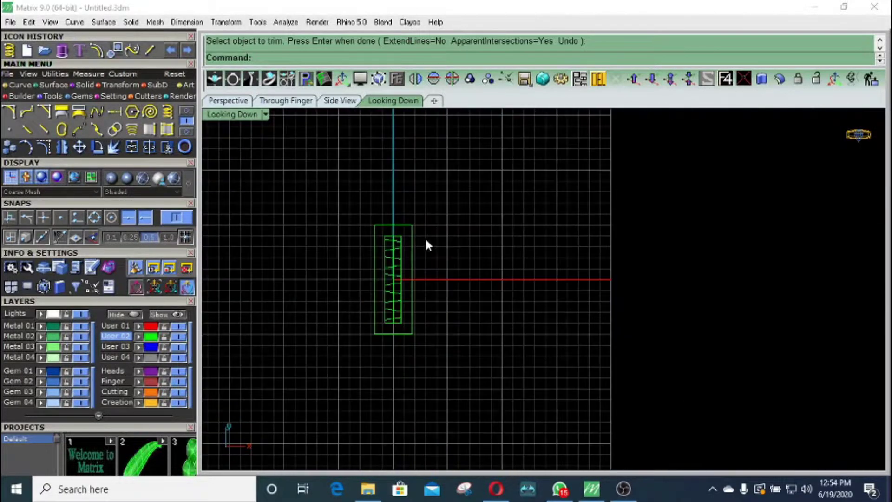
Step: Delete the vertical centre line inside the inner rectangle
scroll(390, 259, "up", 5)
left_click(391, 264)
key("Delete")
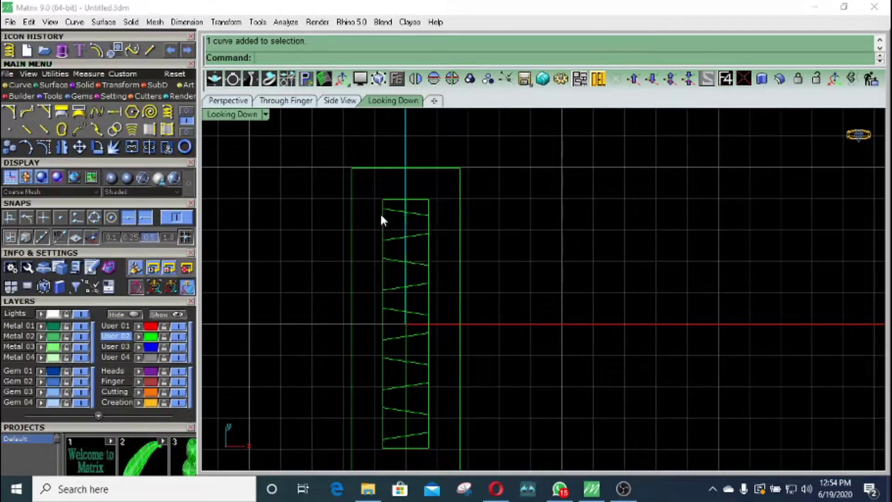
Step: Delete all the trimmed helix segments, excluding both rectangles from the selection
scroll(427, 188, "down", 3)
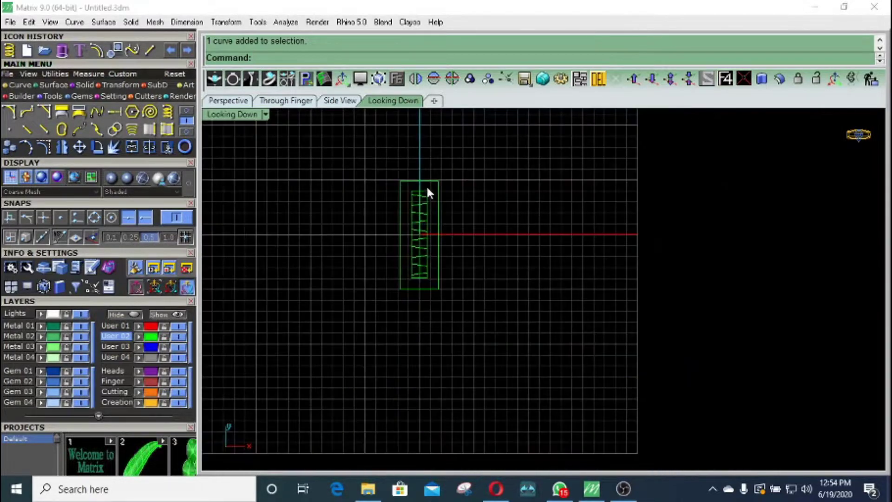
left_click(186, 110)
scroll(434, 211, "up", 3)
scroll(437, 195, "down", 3)
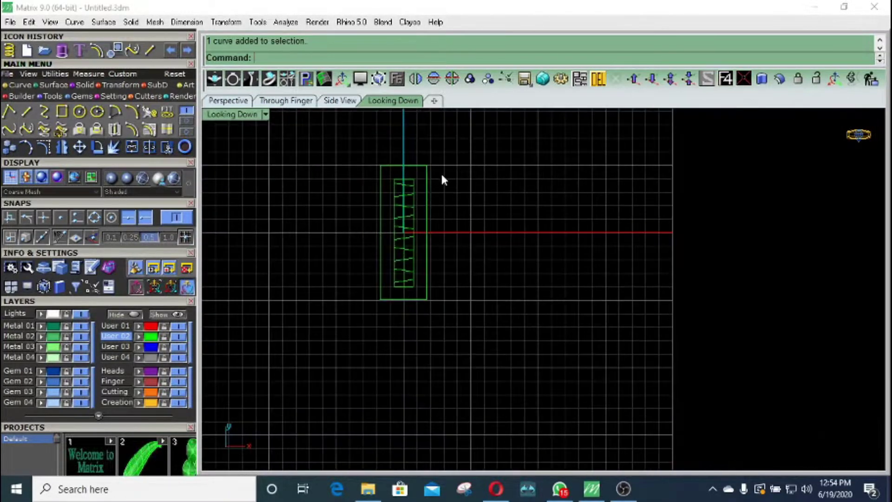
left_click_drag(349, 150, 487, 339)
scroll(398, 219, "up", 4)
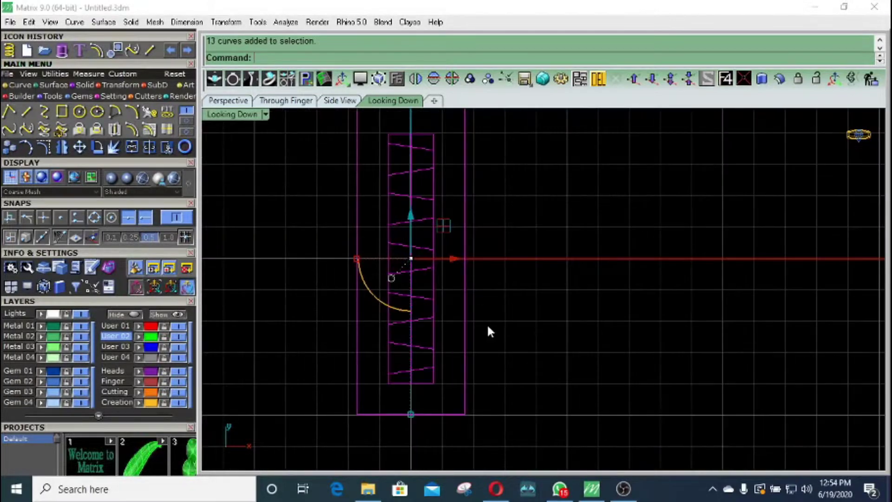
left_click_drag(420, 266, 393, 256, "ctrl")
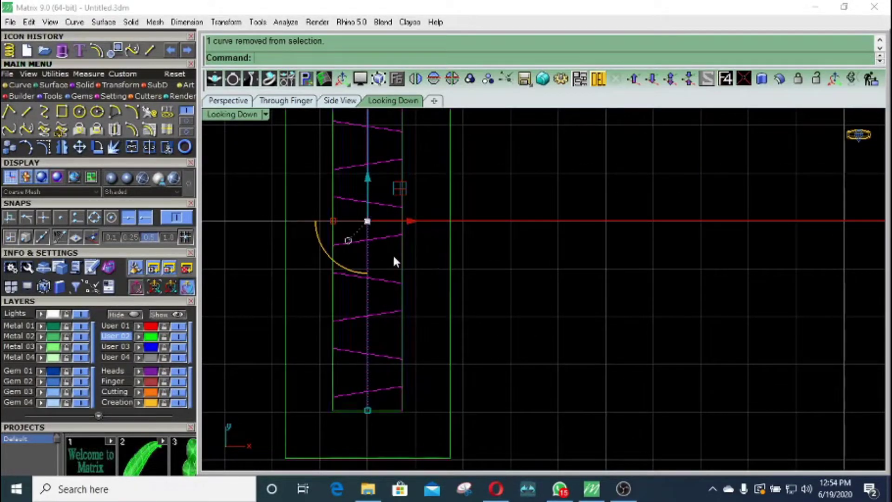
key("Delete")
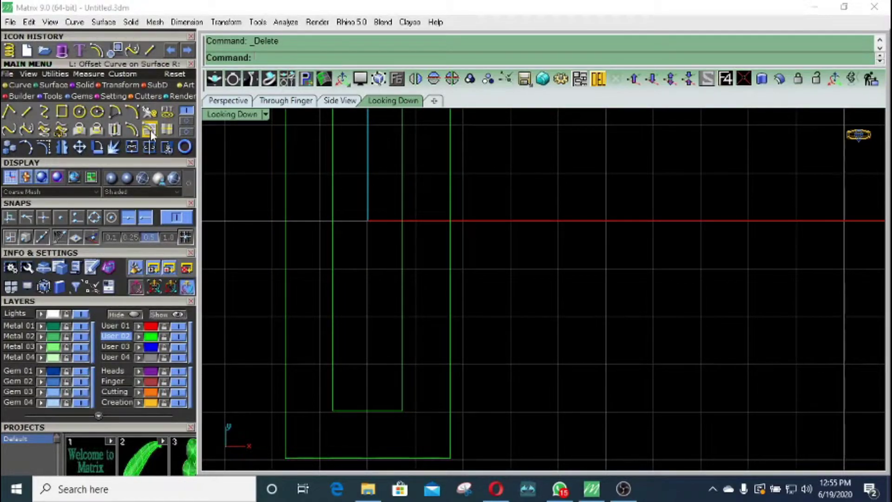
scroll(472, 212, "down", 5)
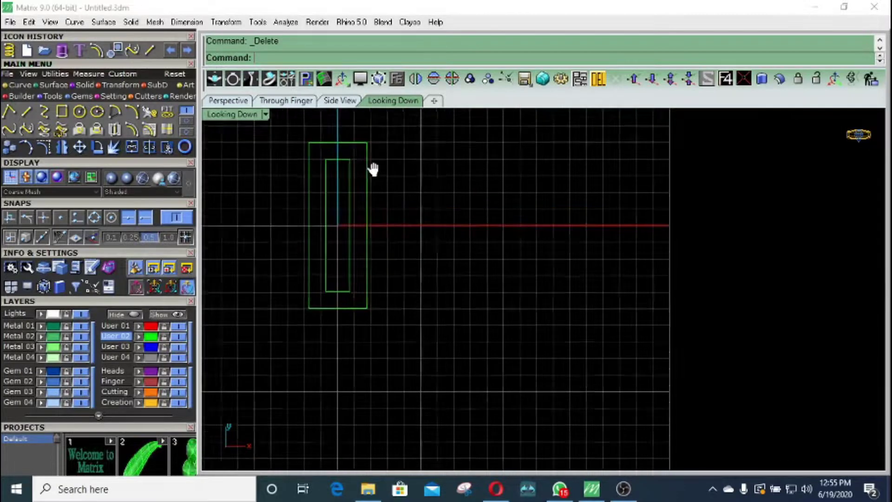
Step: Delete the inner rectangle, leaving the outer one in place
right_click_drag(369, 155, 437, 221)
left_click(402, 201)
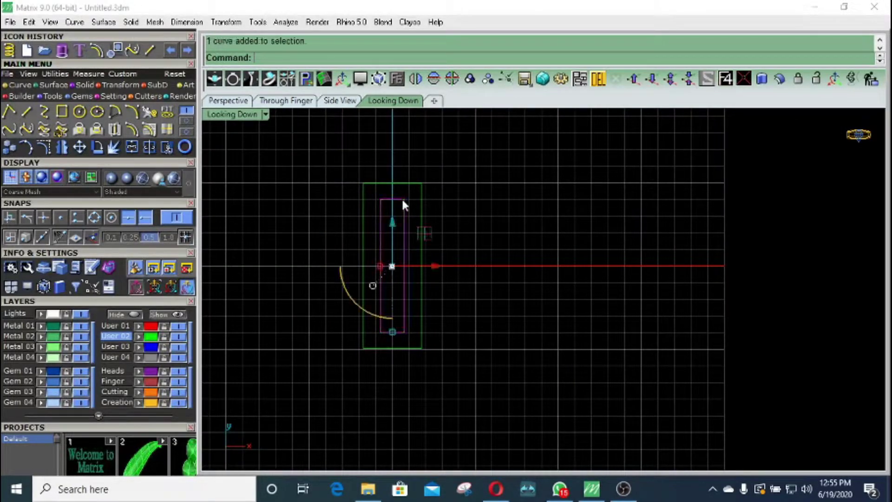
key("Delete")
Step: Create a Patch surface from the outer rectangle with point spacing 1, 10 U and V spans, and stiffness 9
left_click(421, 196)
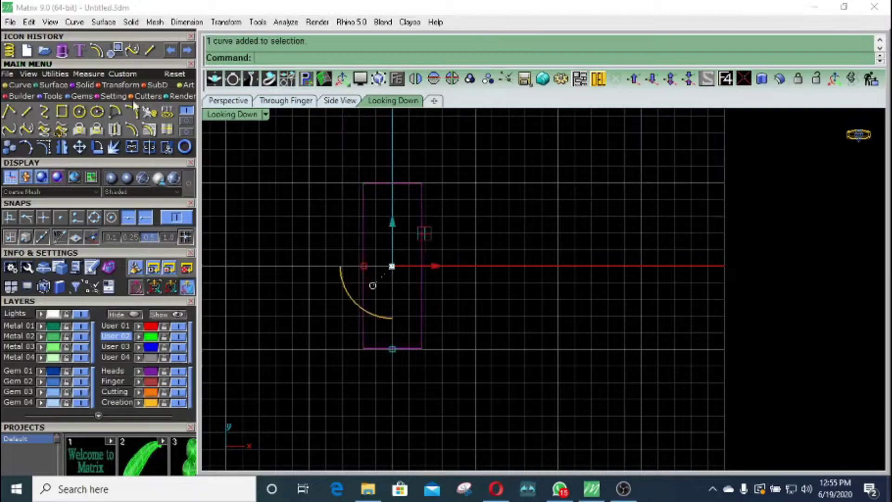
left_click(40, 85)
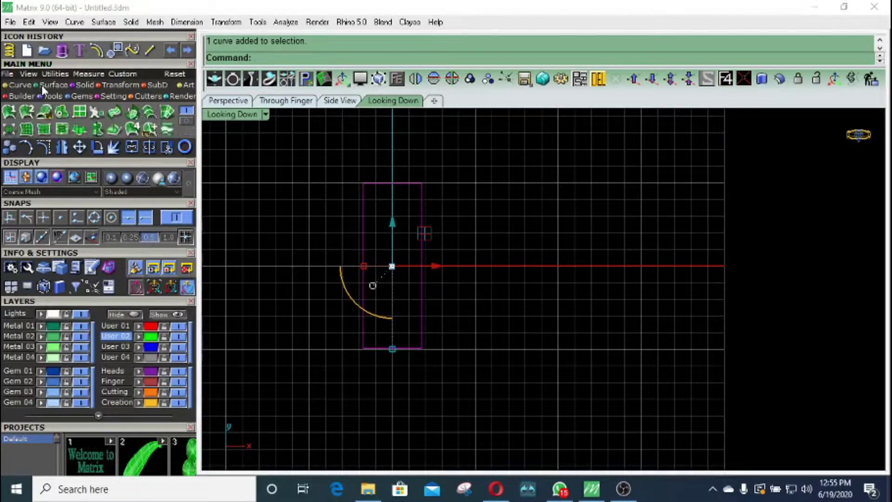
left_click(27, 129)
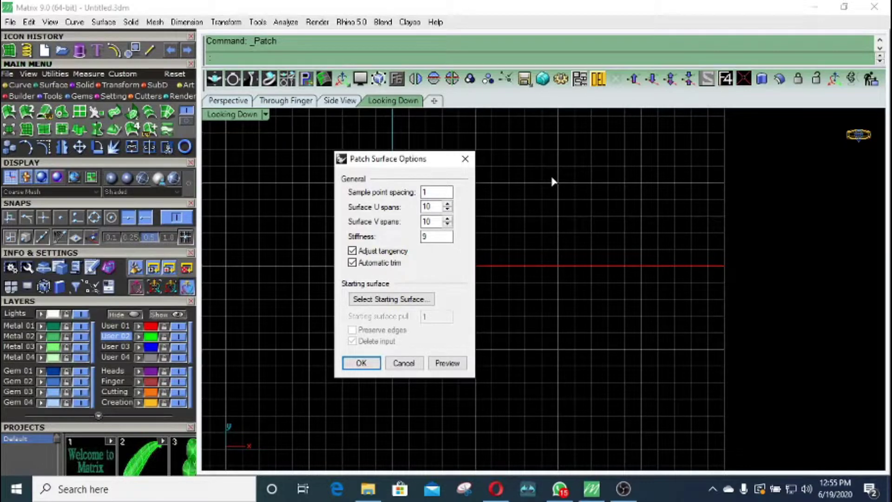
key("Return")
Step: In the Perspective view, try rebuilding the patch surface and undo the rebuild
left_click(410, 217)
left_click(233, 103)
scroll(561, 254, "up", 7)
left_click(594, 221)
left_click(519, 253)
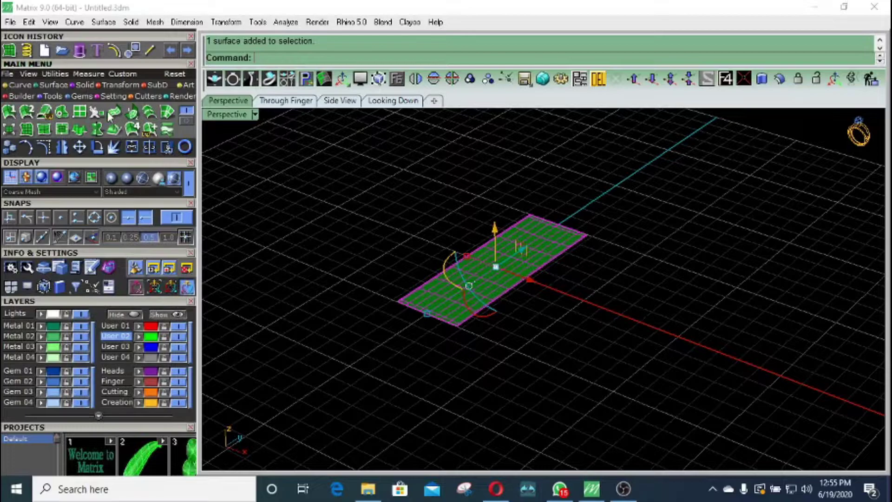
left_click(93, 113)
key("Return")
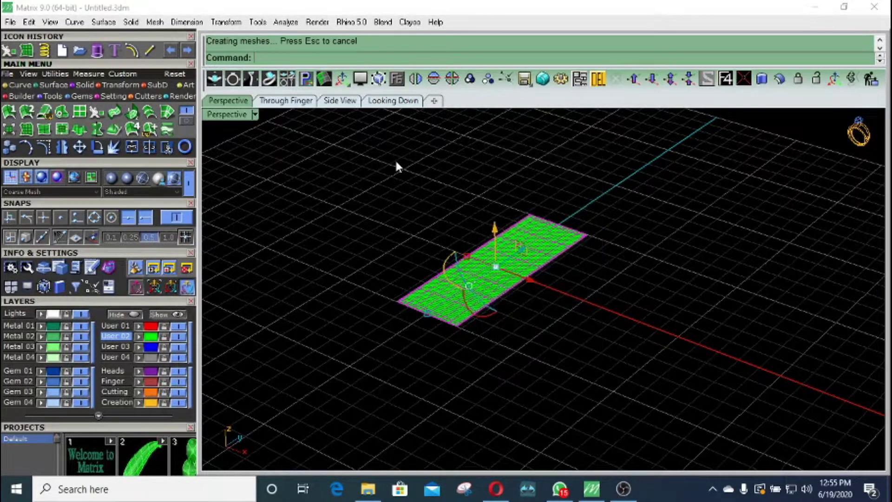
key("ctrl+z")
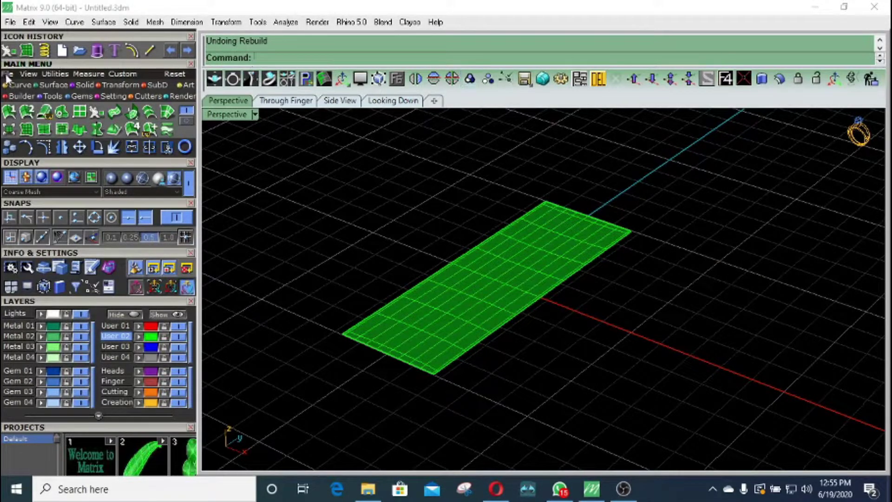
Step: Try rebuilding the patch surface with point counts of 13 in U and 13 in V
left_click(12, 86)
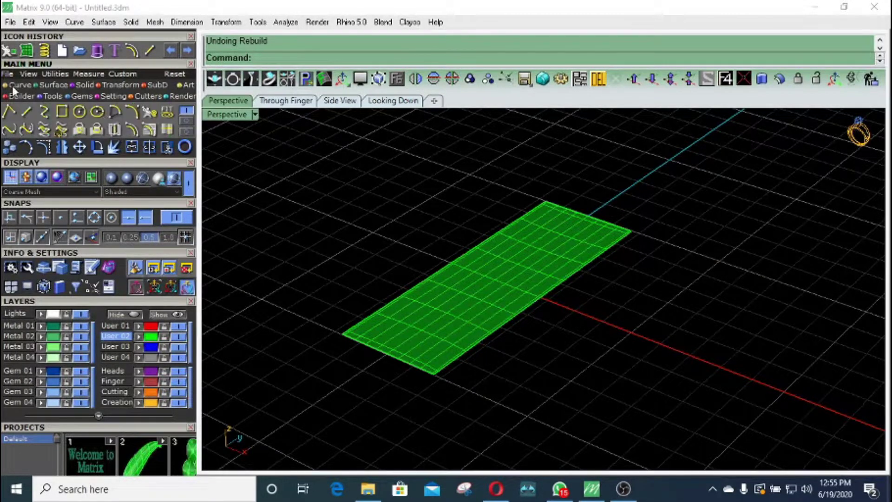
left_click(151, 112)
left_click(475, 303)
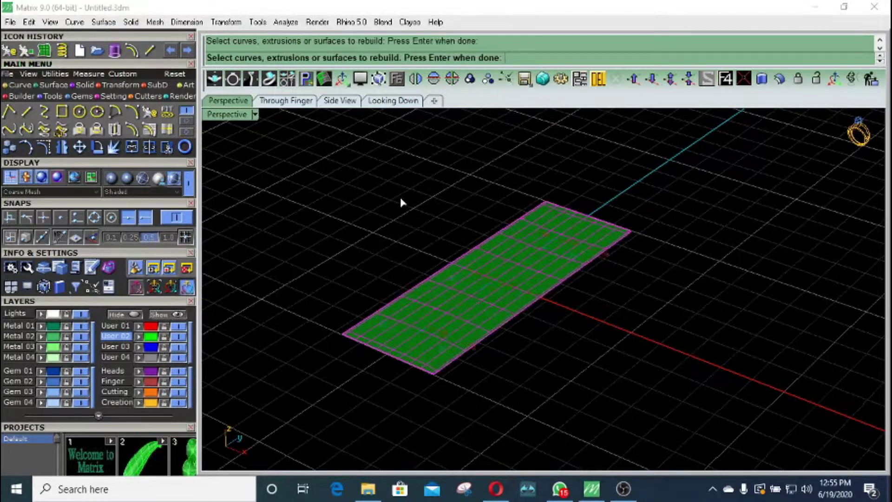
key("Return")
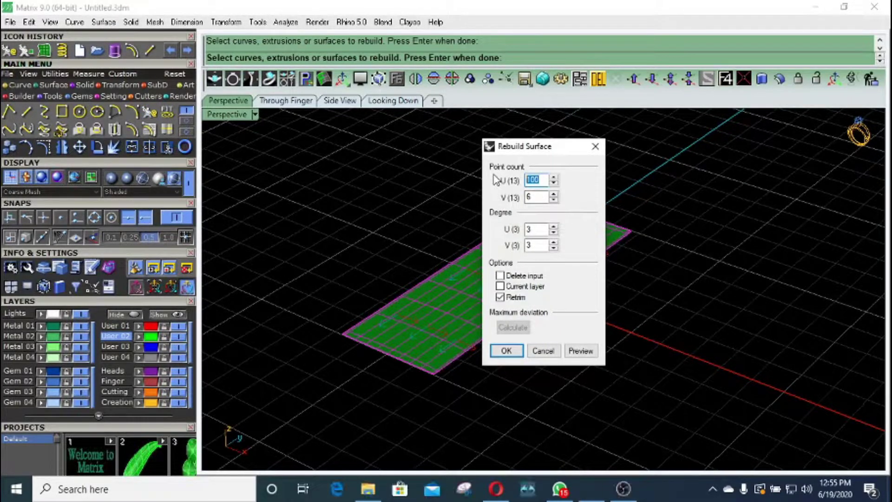
type("13")
left_click(535, 196)
left_click_drag(535, 196, 491, 201)
type("13")
key("Return")
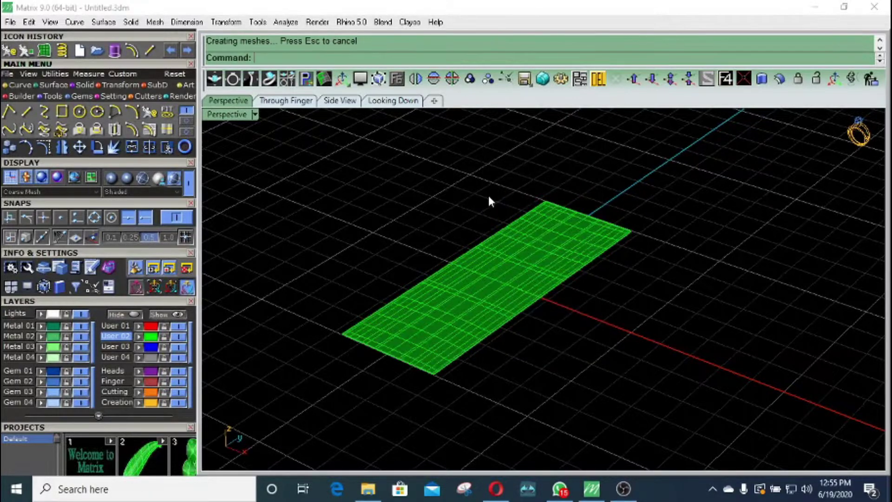
Step: Try rebuilding the patch surface with a V point count of 15 and undo it
right_click(430, 207)
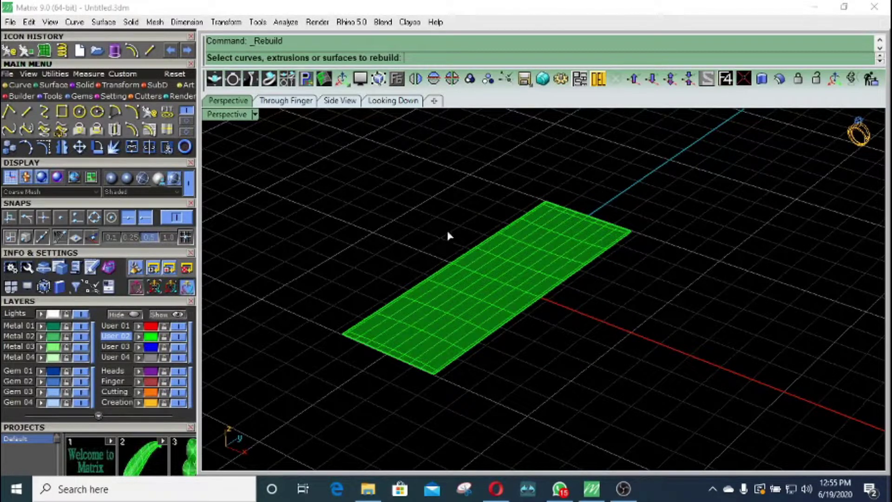
left_click(485, 270)
right_click(491, 275)
left_click_drag(538, 197, 511, 202)
type("15")
key("Return")
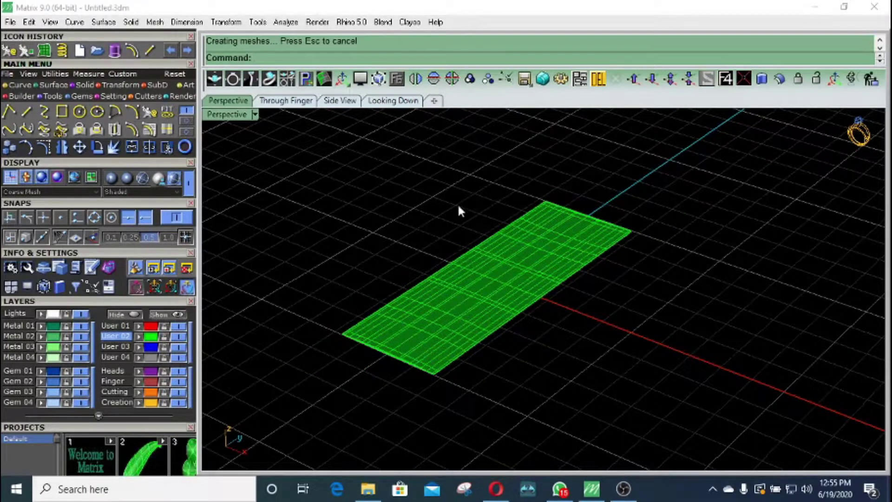
key("ctrl+z")
Step: Rebuild the patch surface with point counts of 13 in U and 4 in V
right_click(478, 253)
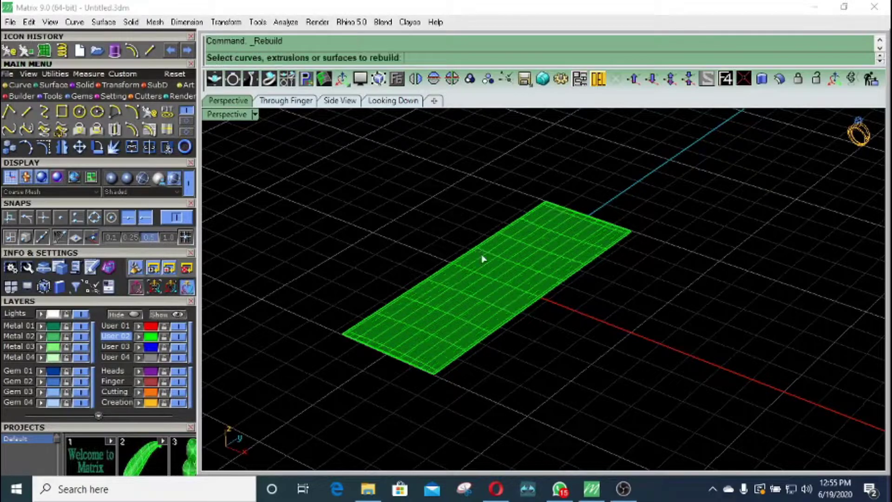
left_click(492, 268)
right_click(494, 263)
double_click(540, 197)
type("5")
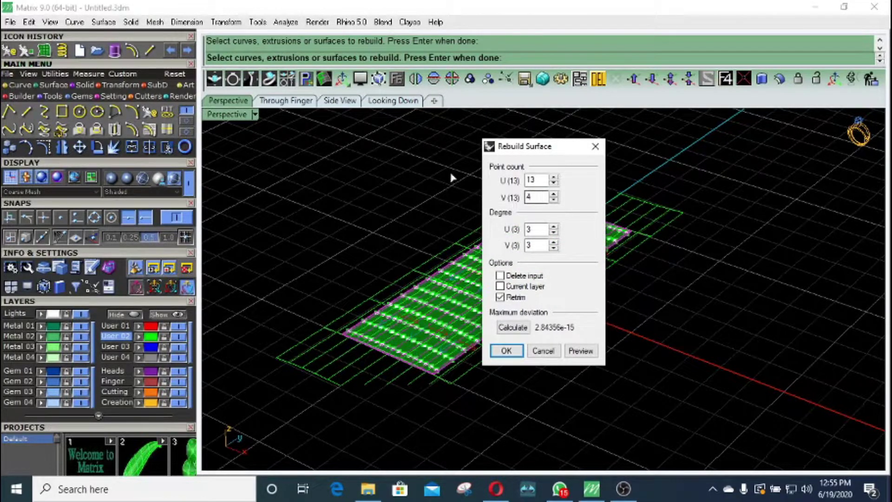
key("Return")
Step: Rebuild the surface again with point counts of 4 in both U and V
right_click_drag(419, 173, 522, 284)
left_click(522, 283)
right_click(514, 263)
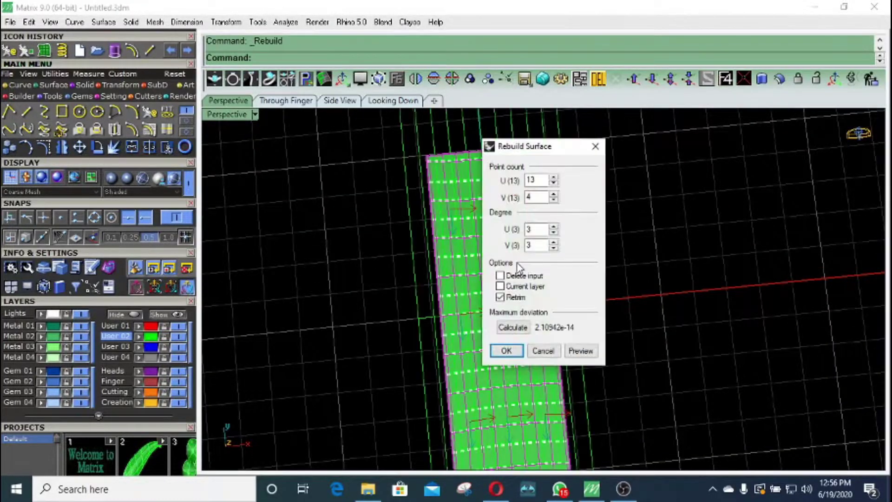
left_click_drag(539, 181, 506, 182)
type("4")
key("Return")
right_click_drag(641, 179, 472, 272)
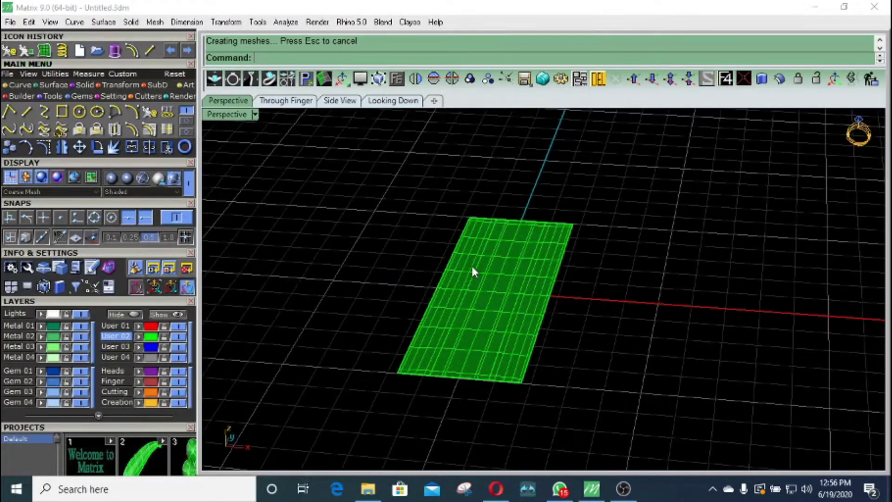
Step: Delete one of the overlapping surfaces and select a remaining surface to inspect it
left_click(472, 267)
left_click(526, 308)
key("Delete")
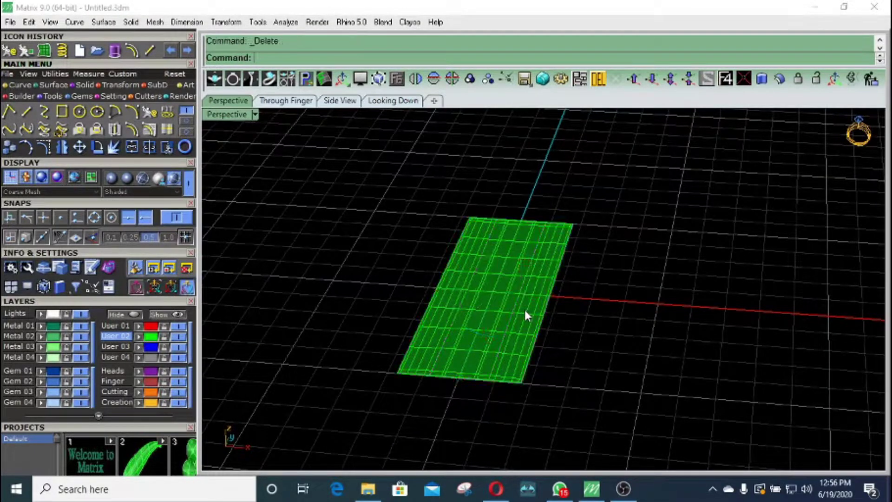
left_click(525, 313)
right_click_drag(581, 231, 462, 274)
left_click(462, 275)
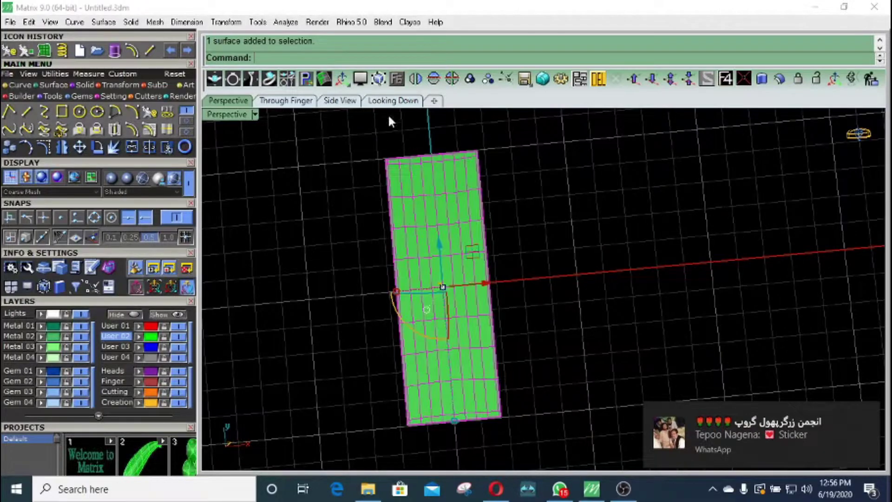
Step: Switch to the Looking Down view and turn on shaded display
left_click(393, 100)
left_click(462, 213)
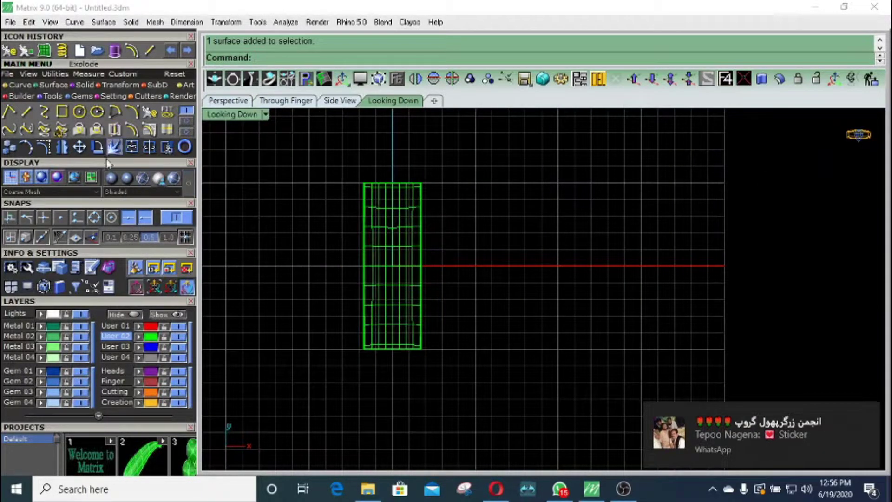
left_click(143, 178)
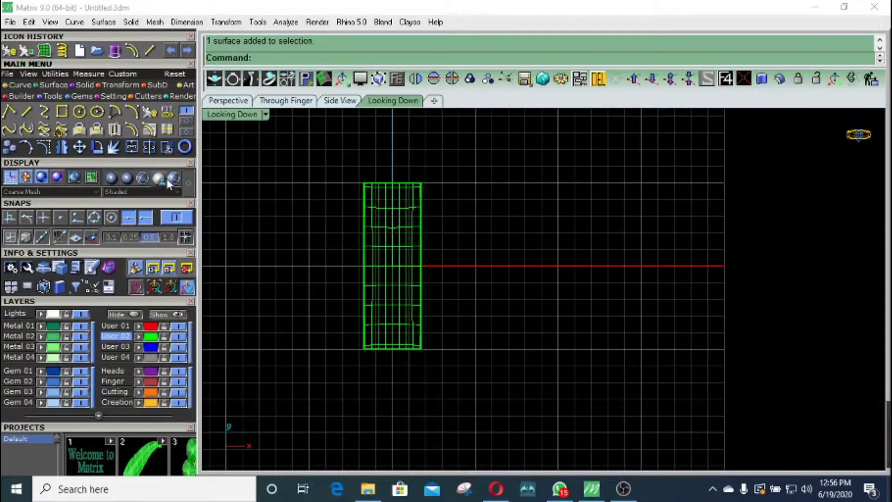
Step: Try to offset the outer rectangle's curve on the surface with OffsetCrvOnSrf
left_click(148, 130)
scroll(422, 218, "up", 3)
left_click(421, 223)
left_click(457, 254)
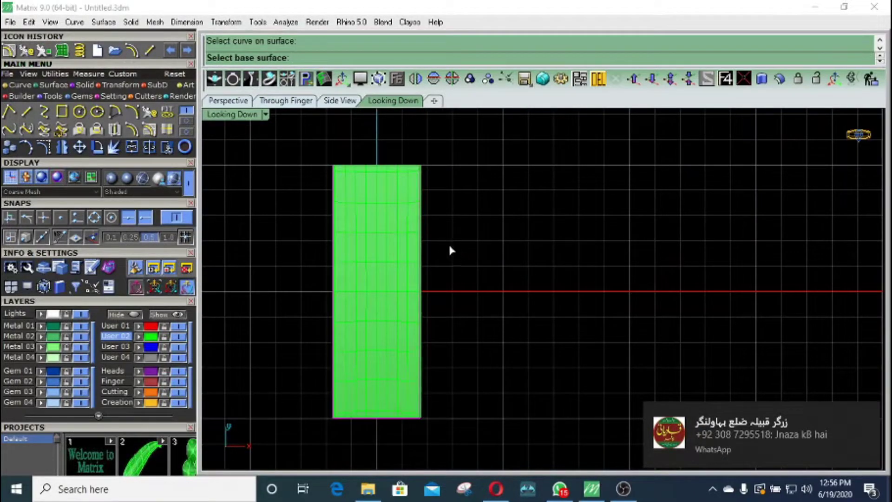
right_click(434, 222)
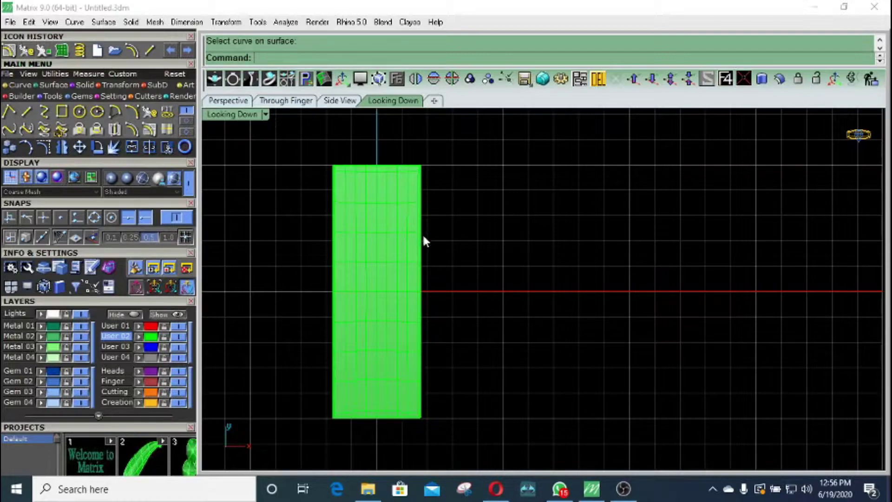
left_click(422, 241)
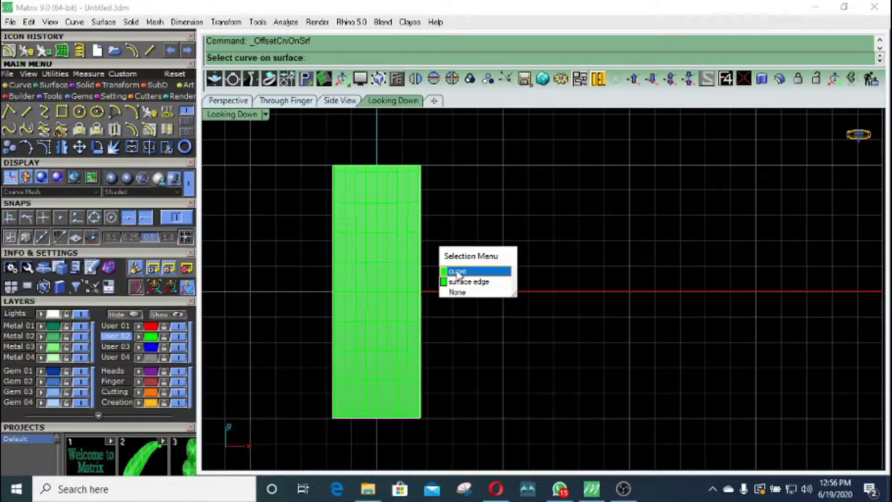
left_click(458, 272)
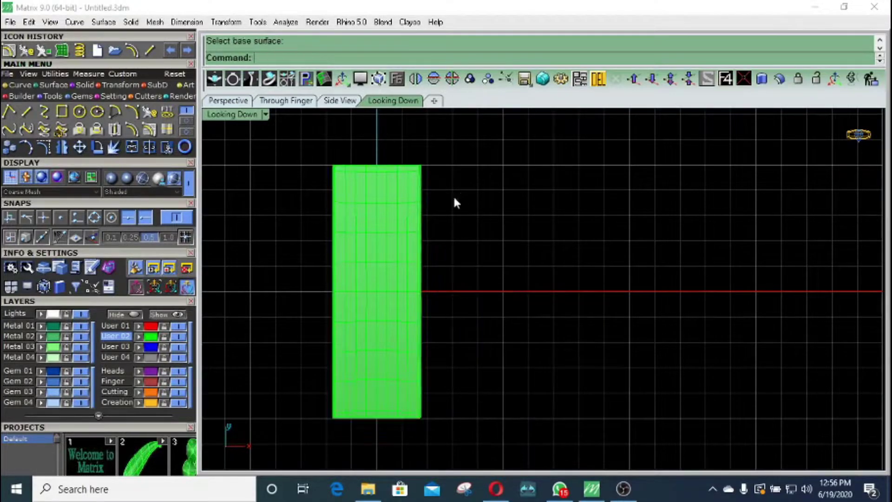
Step: Move the surface to the User 03 layer to distinguish it from the rectangle curve
left_click(389, 212)
left_click(138, 347)
left_click(249, 283)
Step: Try offsetting the surface's long right-hand edge inward on the surface and undo the offset
right_click(420, 215)
left_click(419, 224)
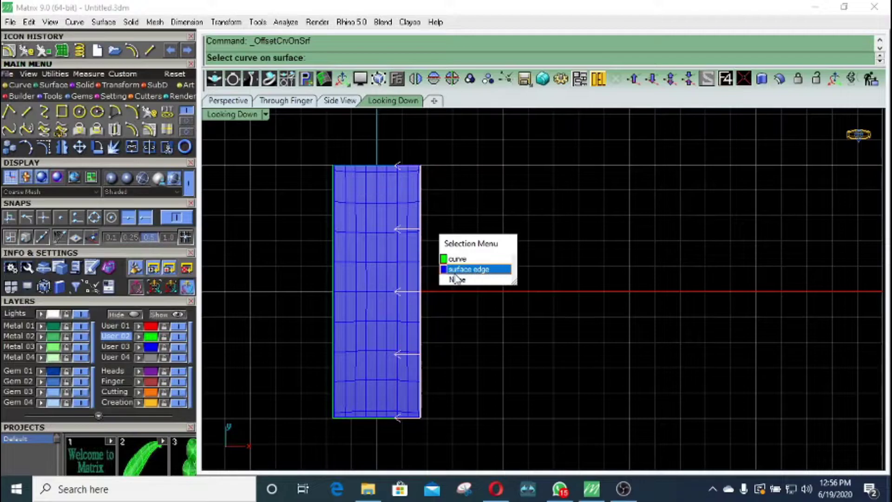
left_click(456, 271)
right_click(424, 242)
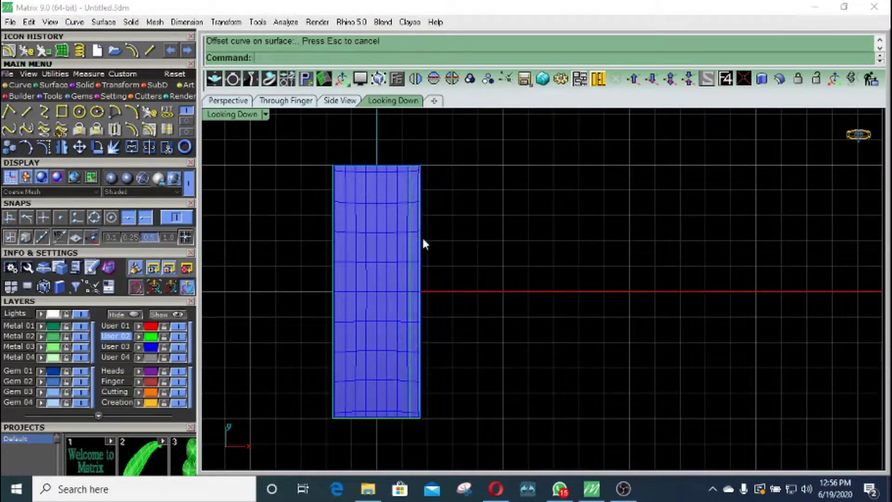
key("ctrl+z")
right_click(420, 202)
left_click(420, 204)
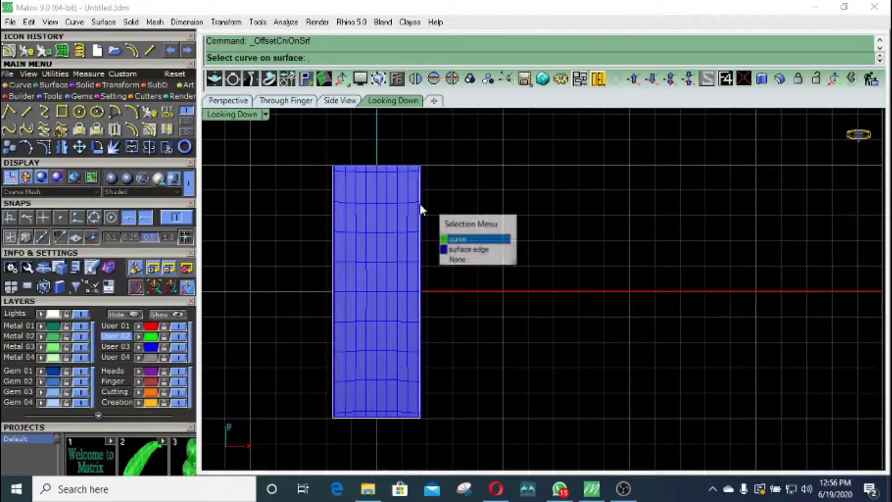
left_click(445, 239)
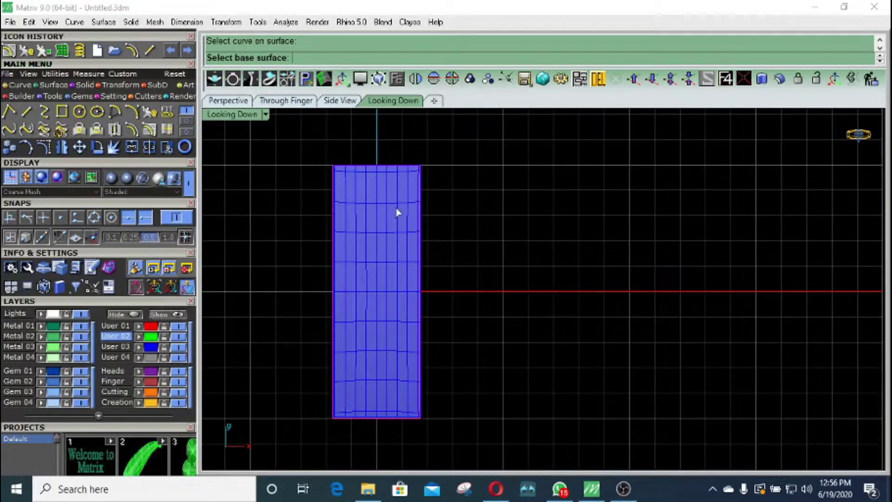
key("Escape")
Step: Offset the outer rectangle curve on the blue surface by a distance of 1, flipping the direction inward
right_click(450, 219)
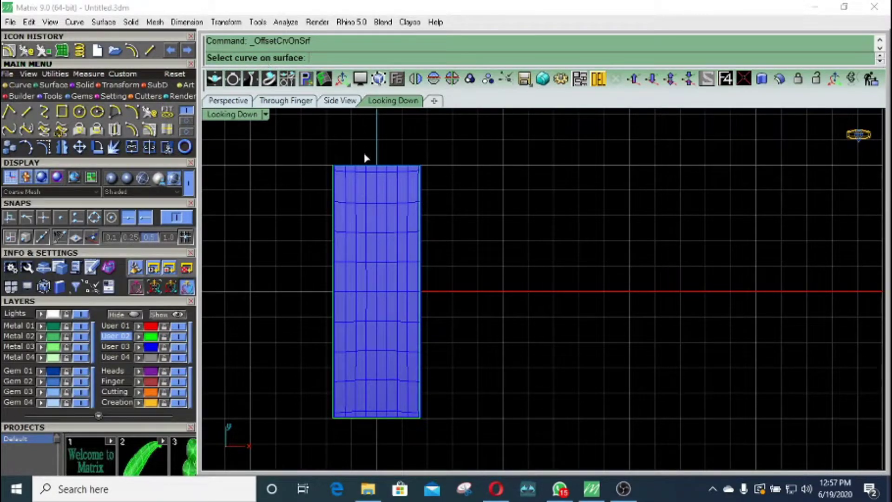
left_click(385, 169)
left_click(404, 207)
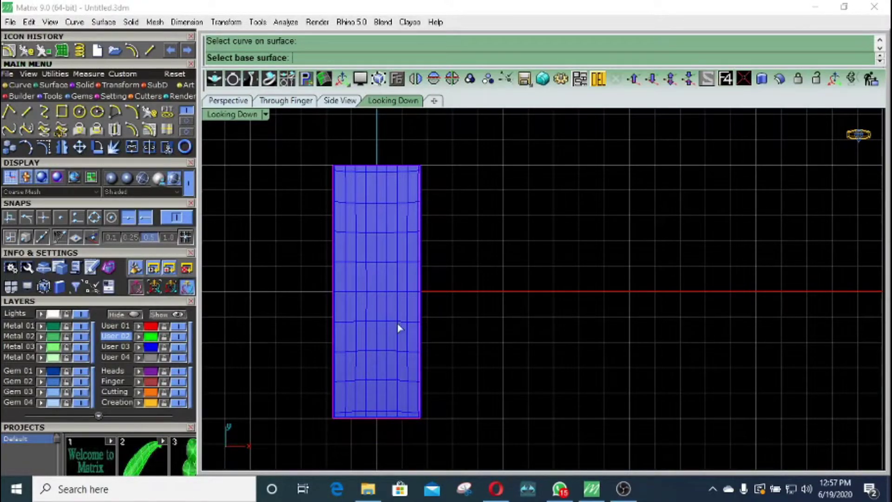
left_click(384, 216)
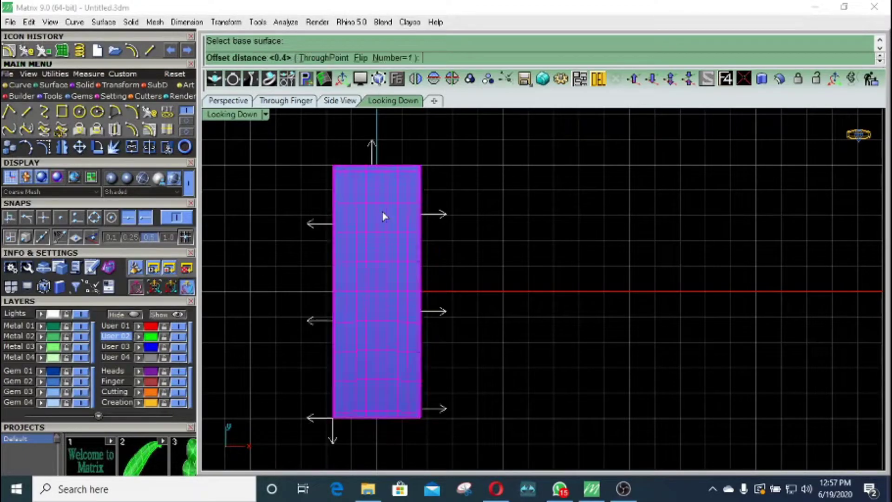
left_click(361, 58)
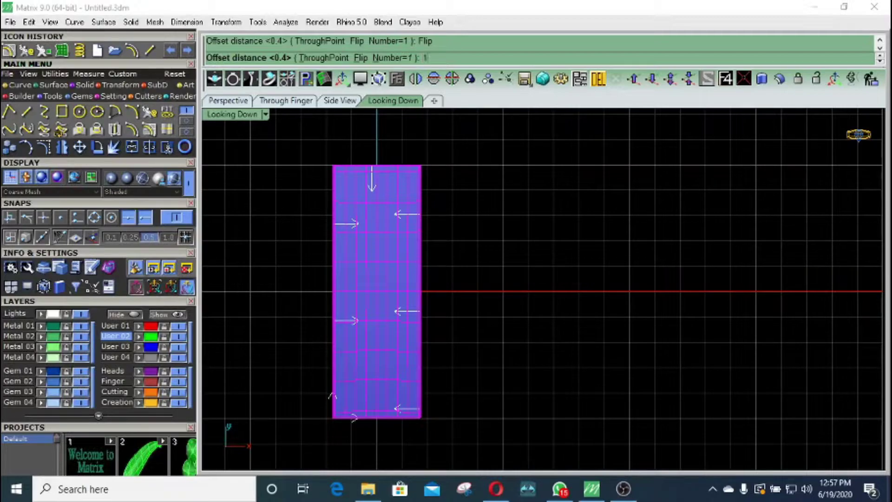
key("Return")
Step: Split the blue surface with the outer and offset rectangle curves as cutting objects
left_click(376, 229)
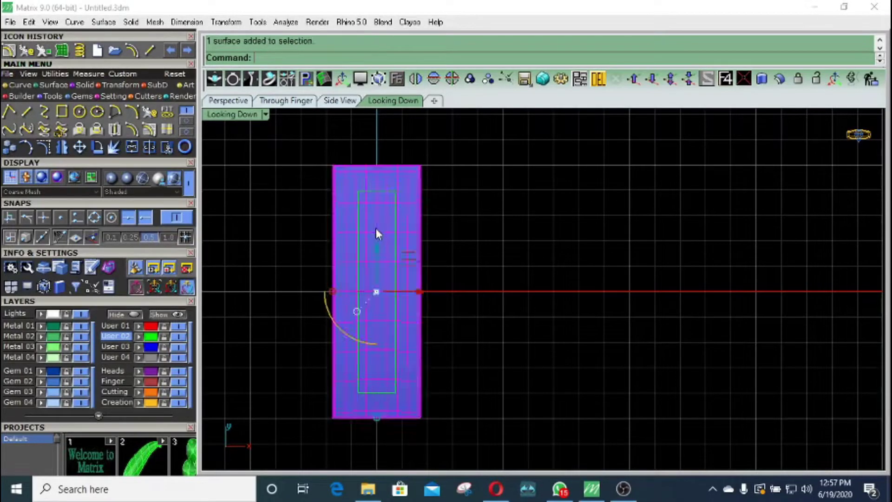
left_click(149, 147)
left_click_drag(292, 133, 537, 450)
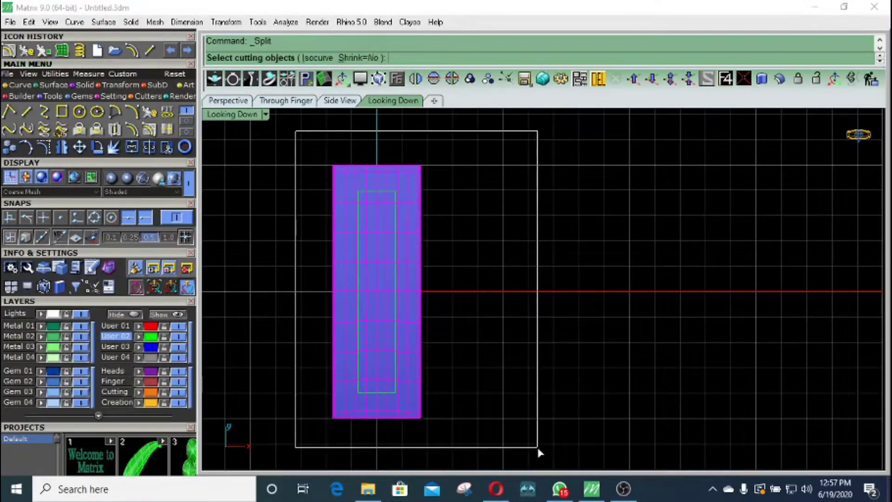
key("Return")
left_click(364, 274)
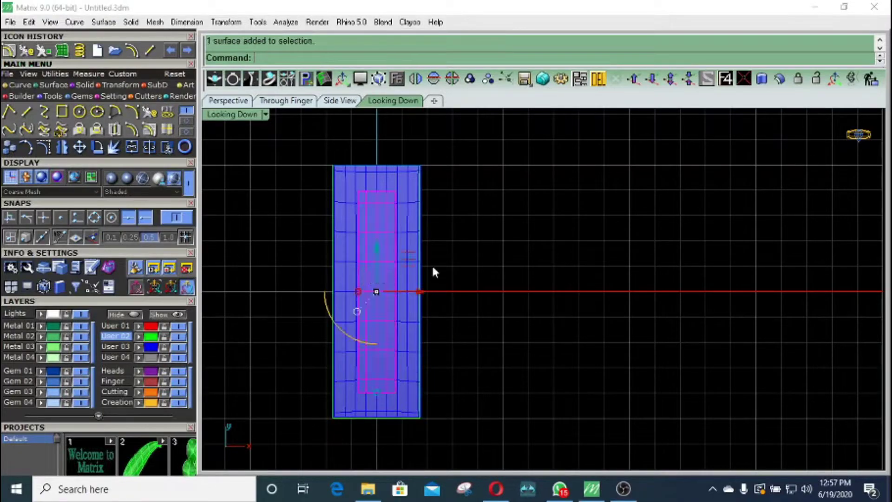
Step: Move the inner split piece out of the surrounding frame along the positive X axis
left_click(405, 177)
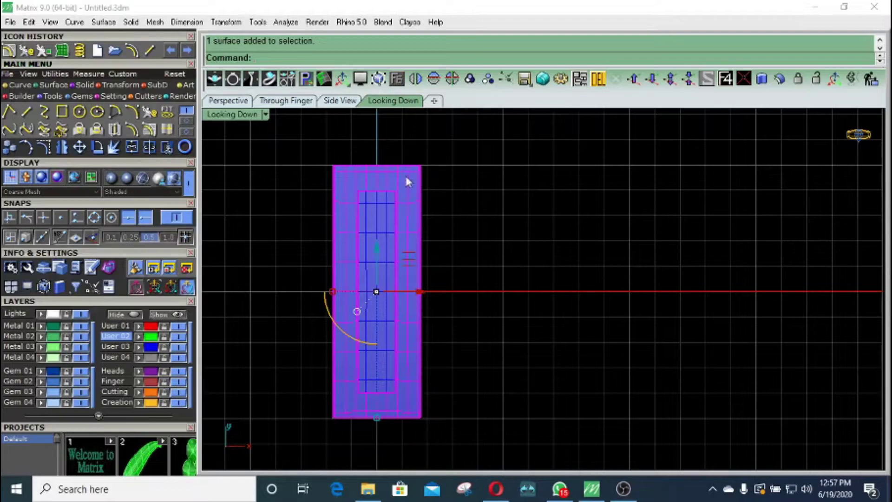
left_click(387, 220)
right_click_drag(374, 246, 359, 236)
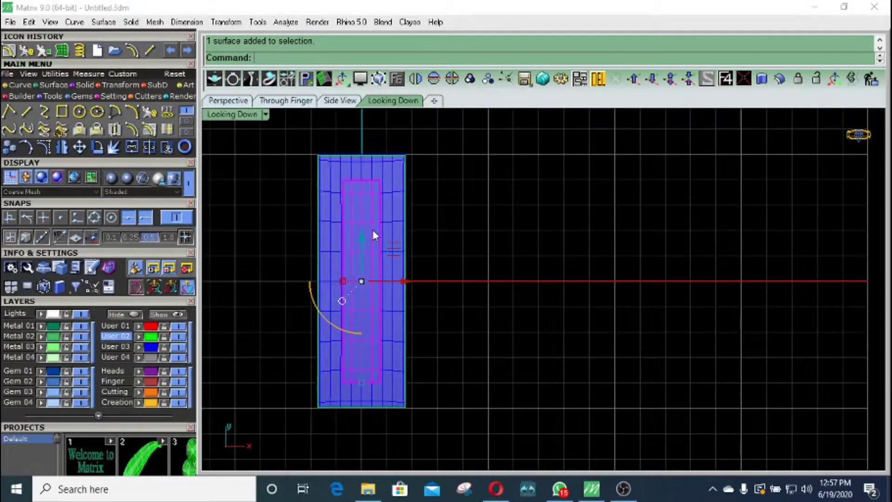
left_click_drag(399, 280, 620, 288)
left_click(524, 227)
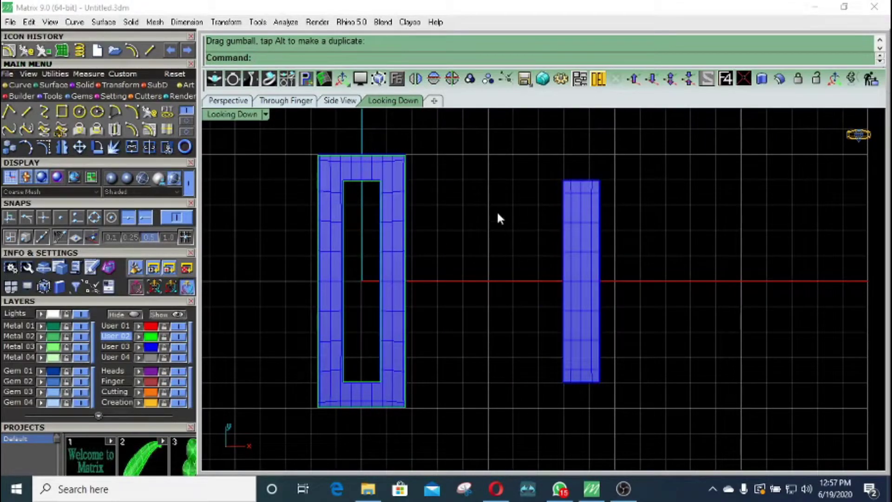
scroll(501, 219, "up", 2)
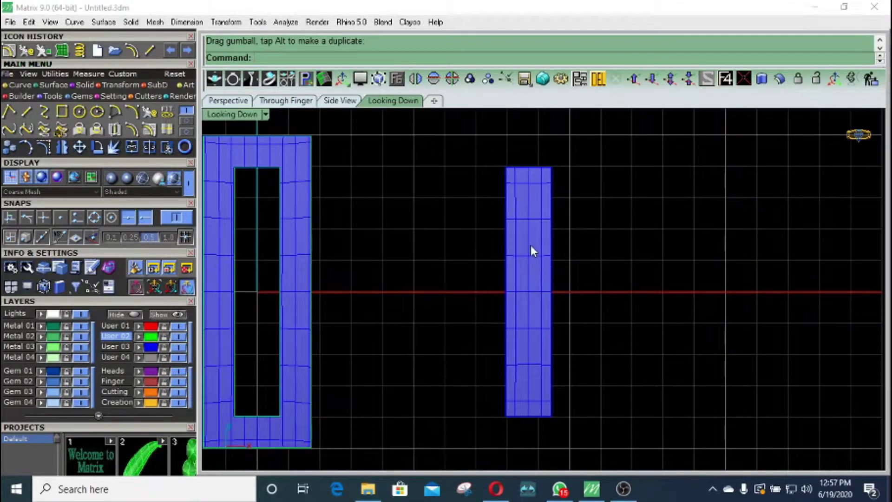
scroll(531, 246, "down", 6)
scroll(345, 199, "up", 4)
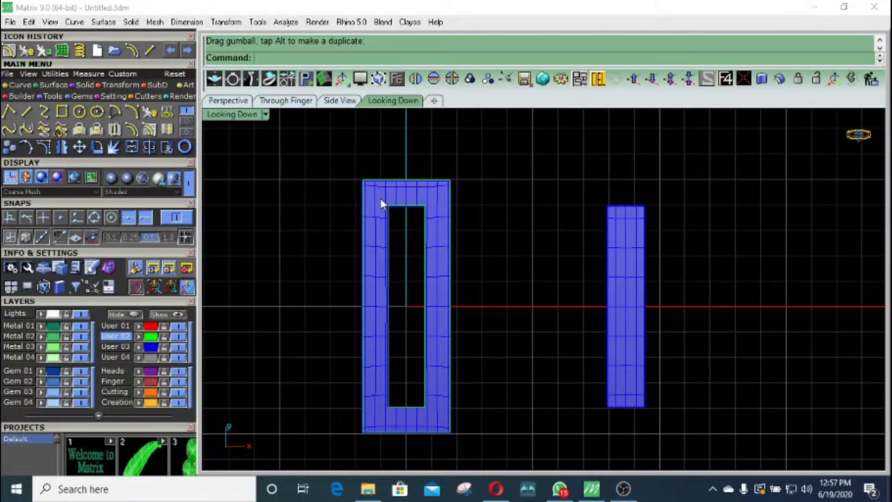
scroll(380, 204, "down", 3)
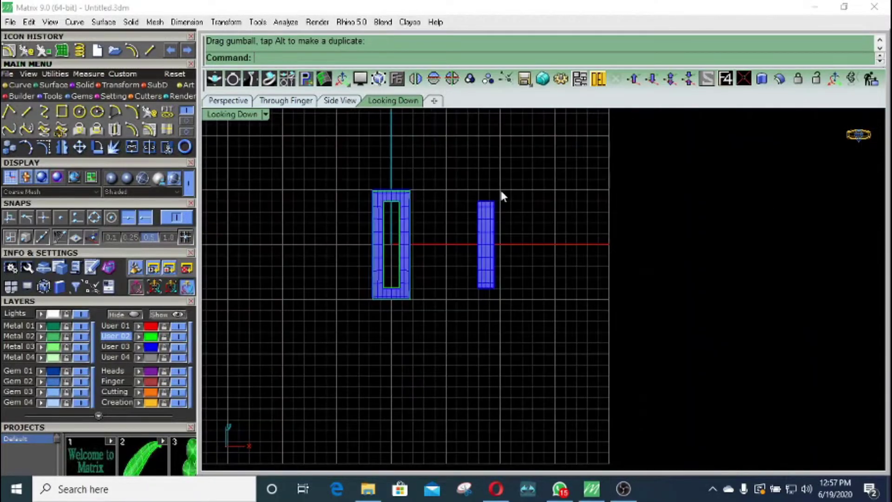
Step: Undo the piece's move, the split, the curve offset and the earlier operations back through the surface patch
key("ctrl+z")
key("ctrl+z")
key("ctrl+z")
key("ctrl+z")
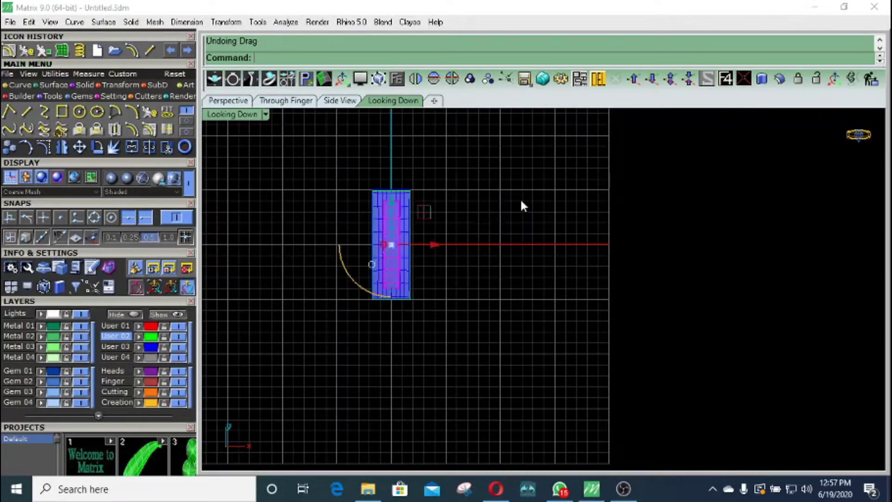
key("ctrl+z")
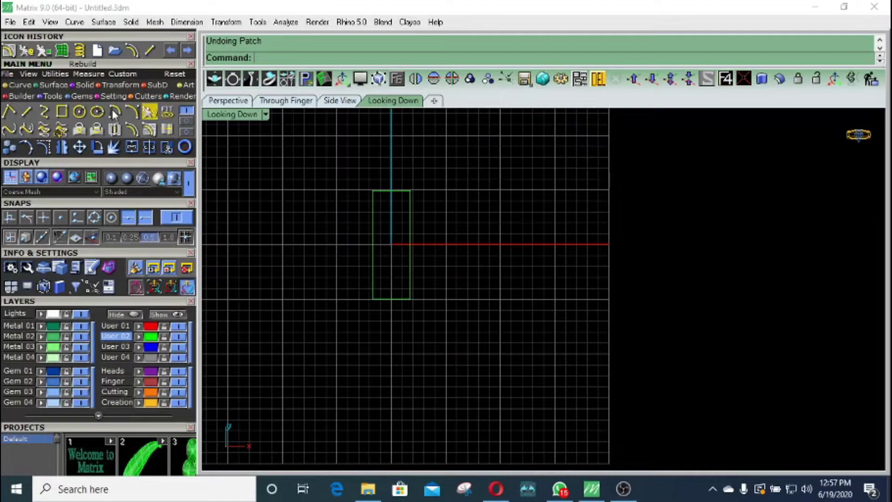
Step: Restore the patched blue surface inside the rectangle by redoing the undone operations
left_click(168, 132)
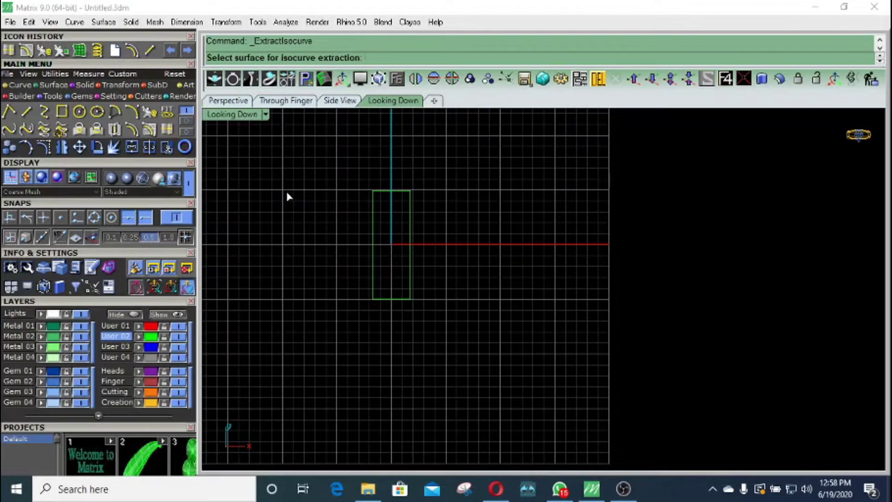
key("ctrl+z")
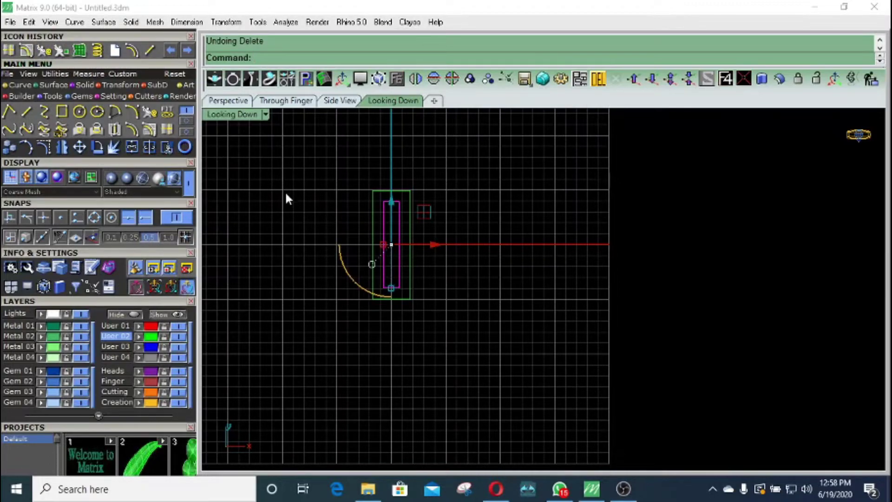
key("ctrl+y")
key("ctrl+y")
left_click(308, 191)
scroll(419, 227, "up", 4)
Step: Try to extract a lengthwise V-direction isocurve from the surface through the midpoint of its short upper edge
left_click(389, 231)
left_click(167, 130)
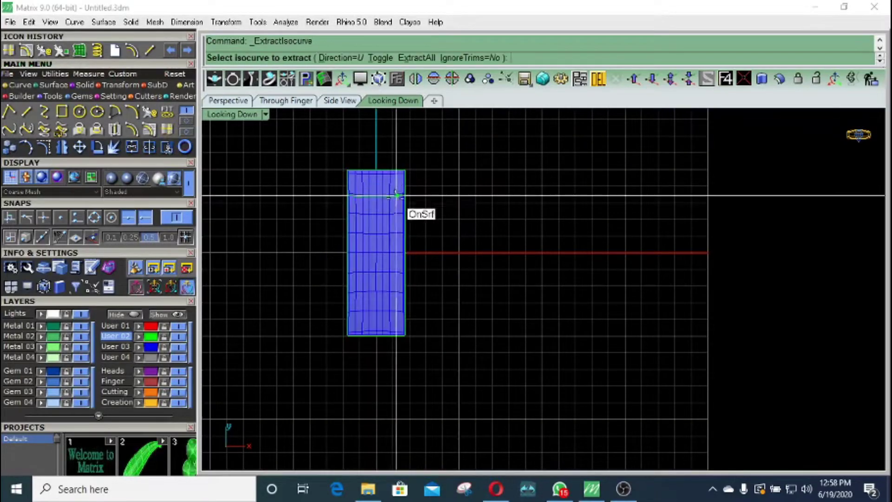
scroll(383, 190, "up", 2)
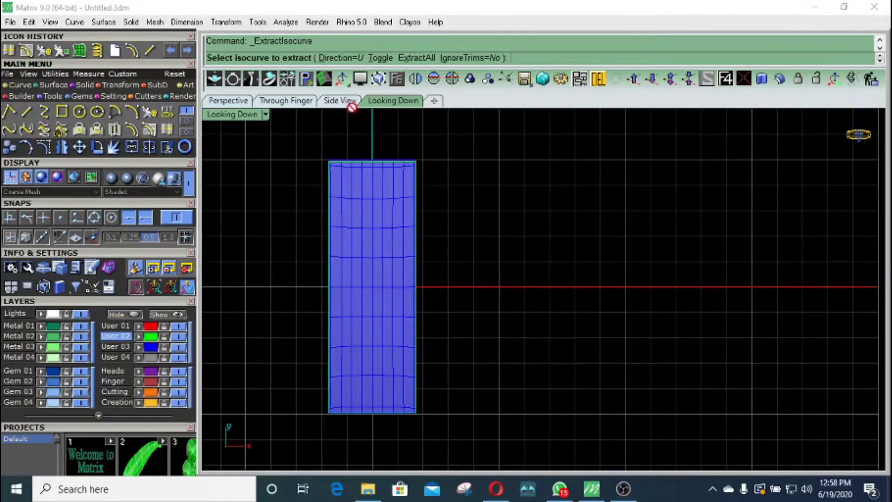
left_click(381, 58)
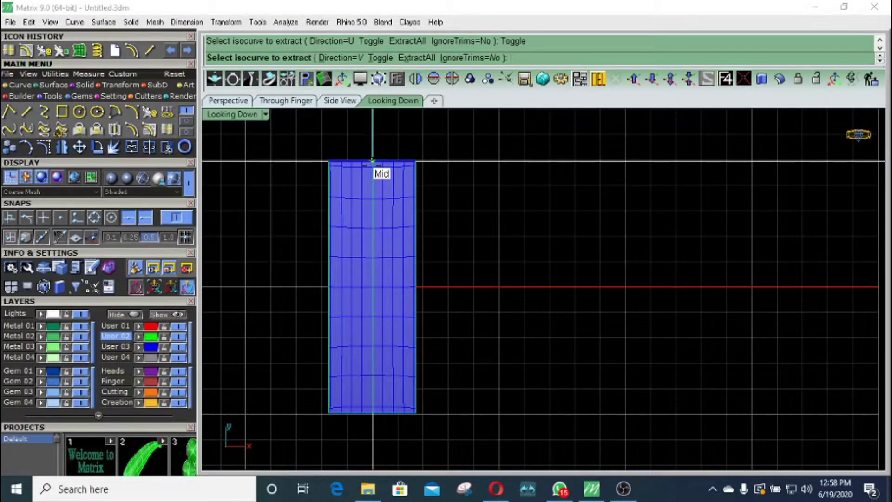
left_click(372, 161)
Step: Apply a CageEdit bounding-box cage in World coordinates to the surface and rectangle curve
left_click_drag(489, 197, 297, 208)
left_click(121, 86)
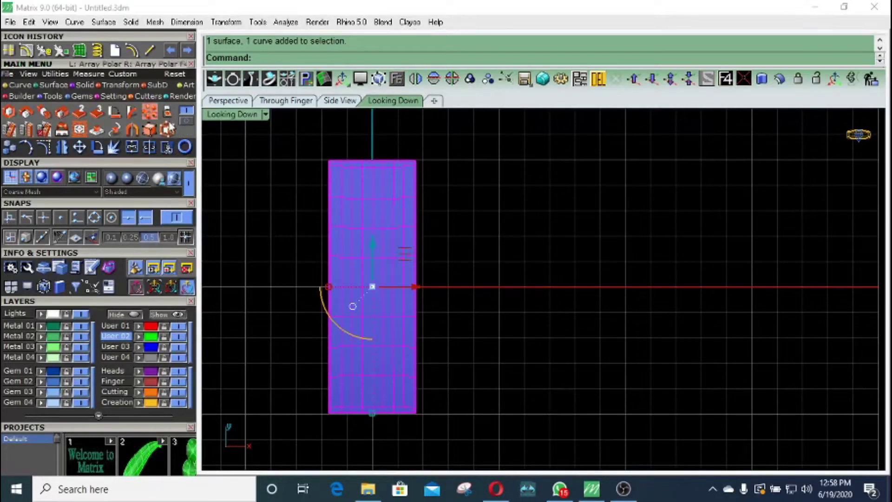
left_click(9, 112)
left_click(324, 57)
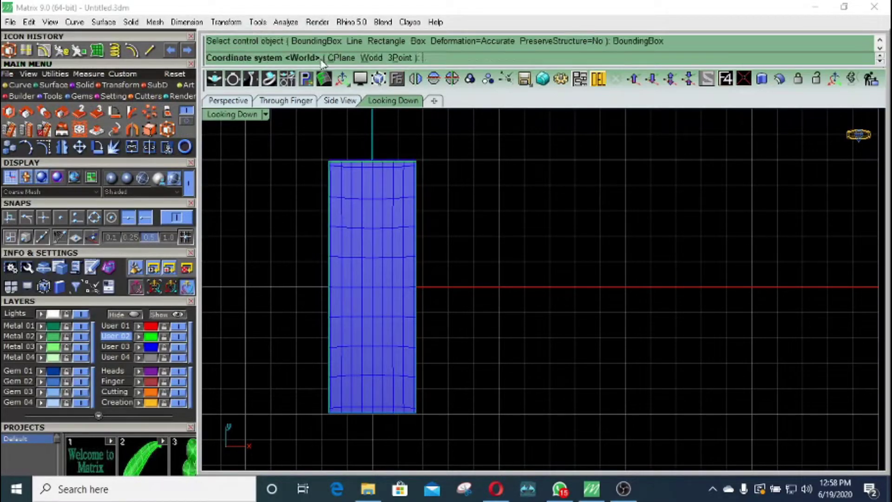
key("Return")
key("Return")
key("Return")
Step: Bend the surface into an S shape by moving the second cage-point row toward negative X and the third toward positive X
left_click_drag(283, 222, 507, 278)
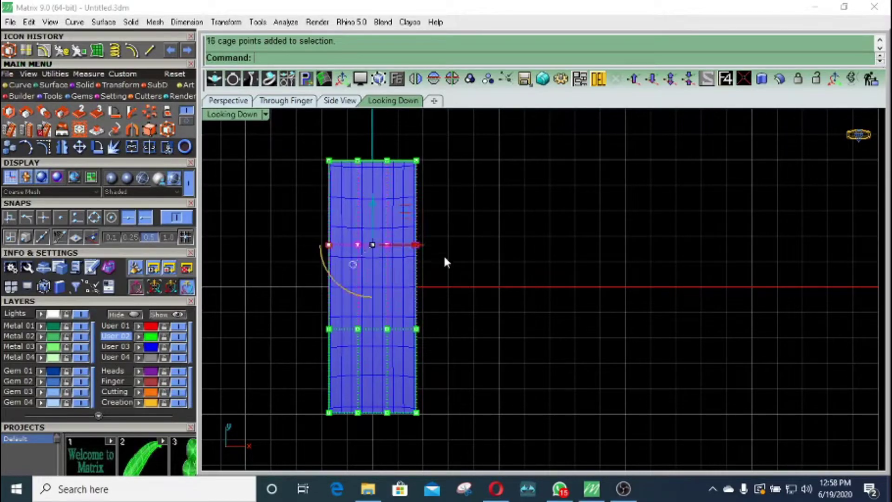
left_click_drag(418, 244, 346, 245)
left_click_drag(271, 307, 500, 349)
left_click_drag(402, 333, 490, 331)
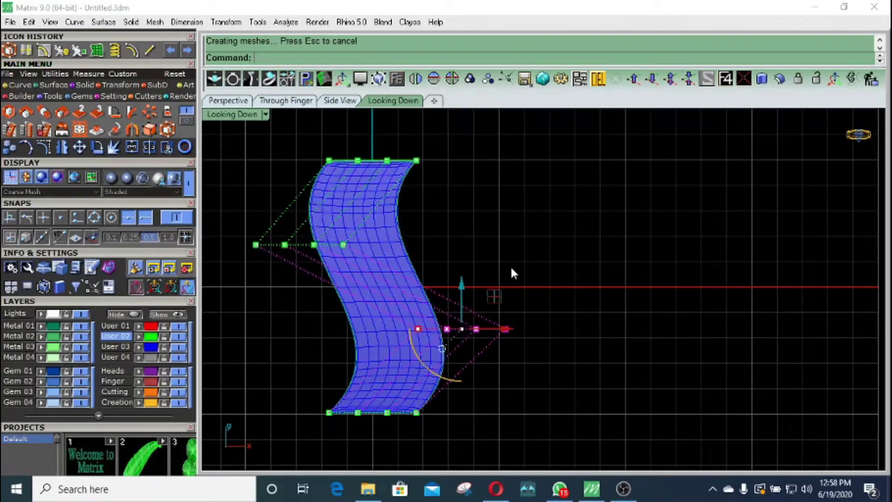
left_click(484, 281)
left_click(380, 286)
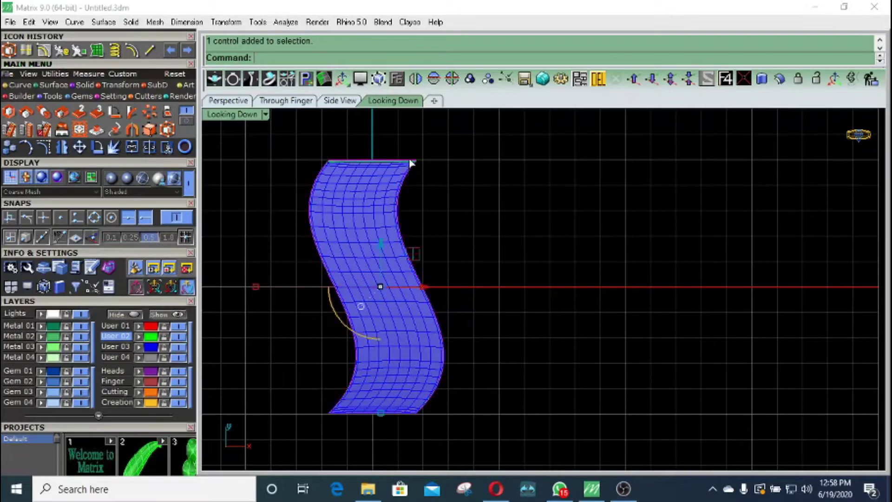
left_click(434, 166)
right_click_drag(382, 223, 389, 207)
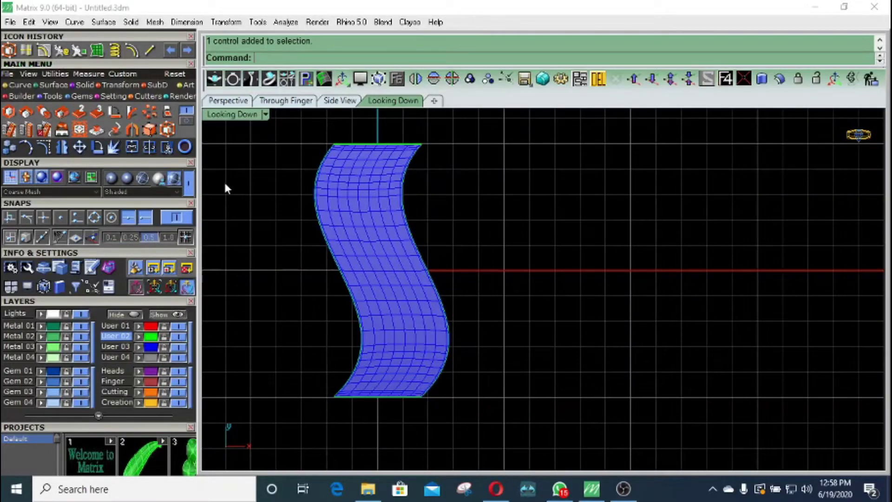
Step: Try extracting isocurves from the S-shaped surface, toggling the direction from V to U, and cancel the extraction
left_click(157, 107)
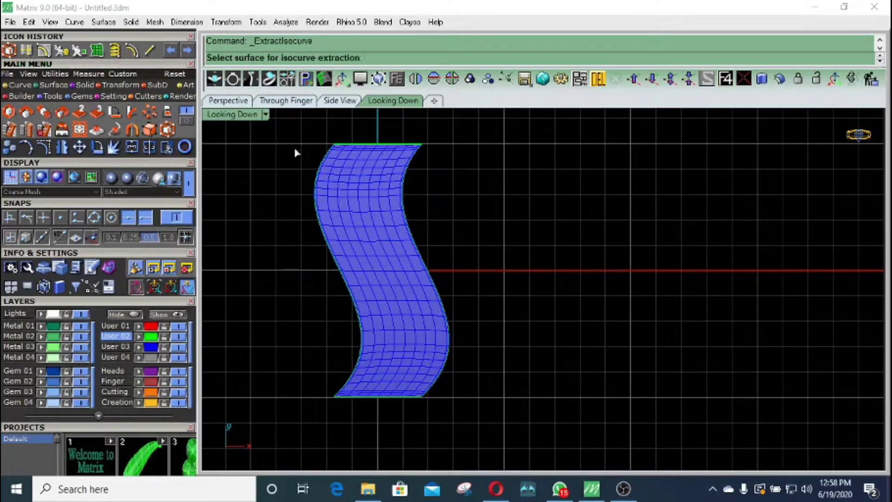
left_click(354, 183)
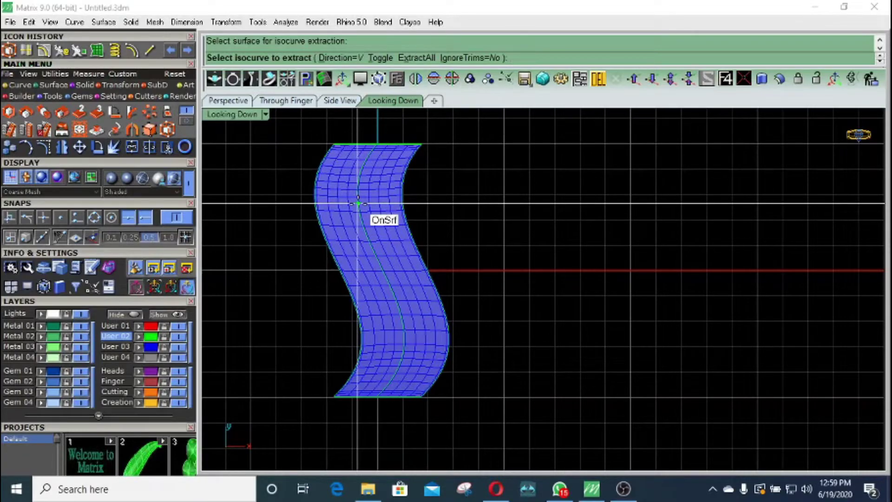
right_click(358, 204)
right_click(357, 203)
left_click(356, 233)
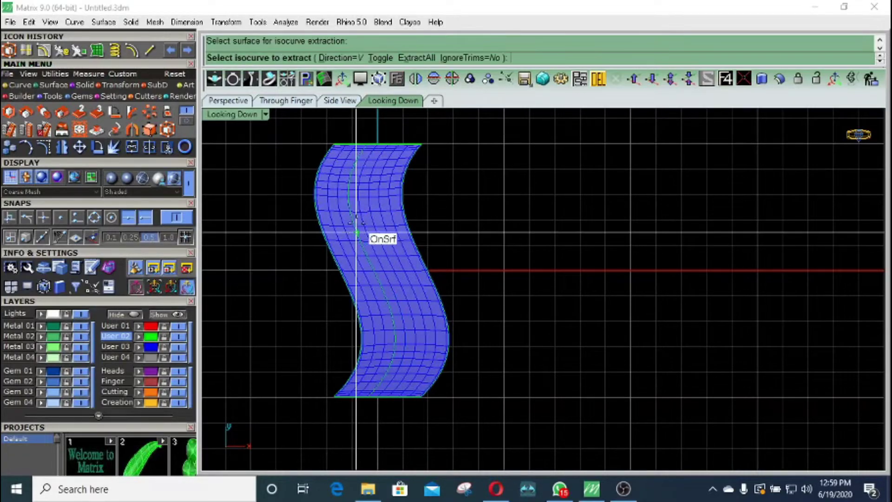
left_click(380, 58)
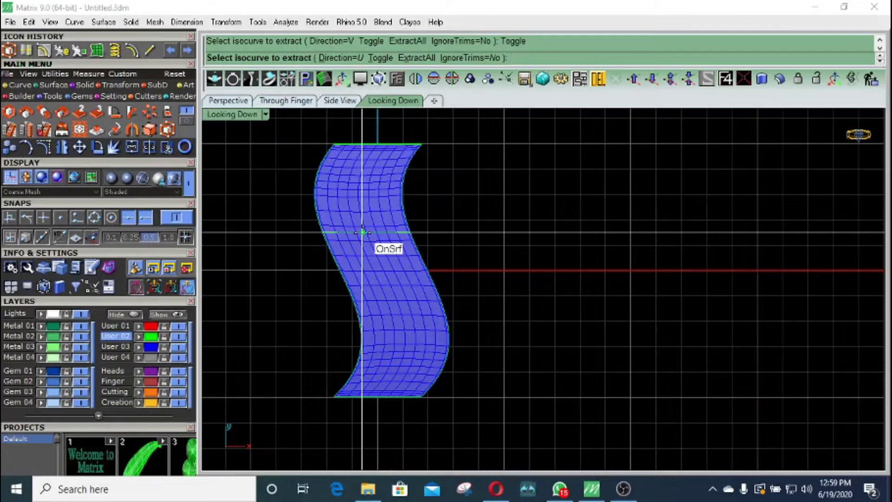
key("Escape")
left_click(358, 214)
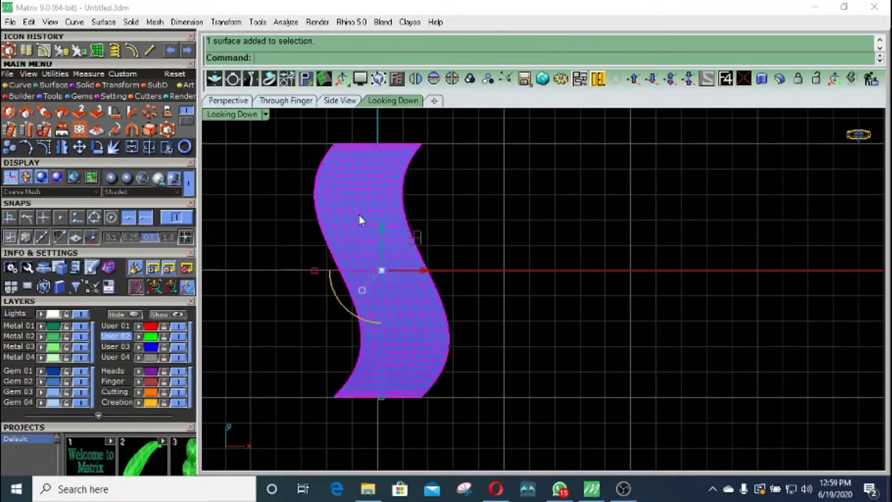
Step: Undo the cage-point moves and the cage edit on the surface
key("ctrl+z")
key("ctrl+z")
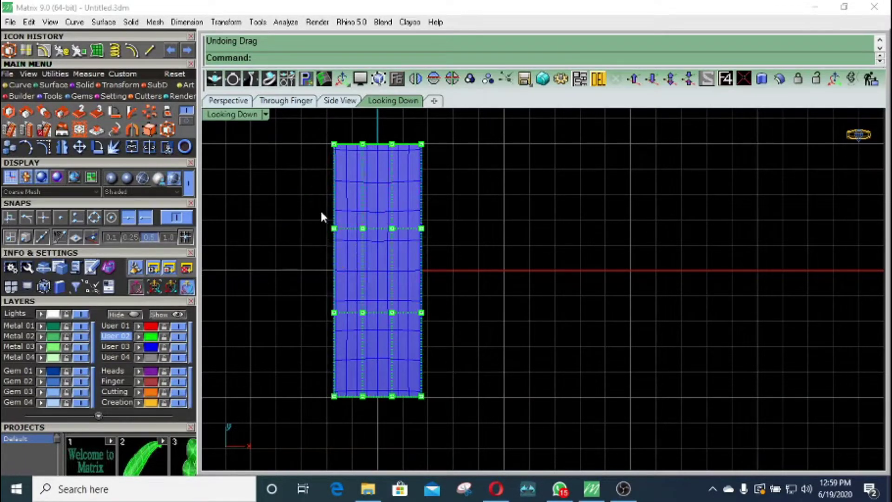
key("ctrl+z")
Step: Delete the blue surface, keeping only the green rectangle curve
left_click(13, 85)
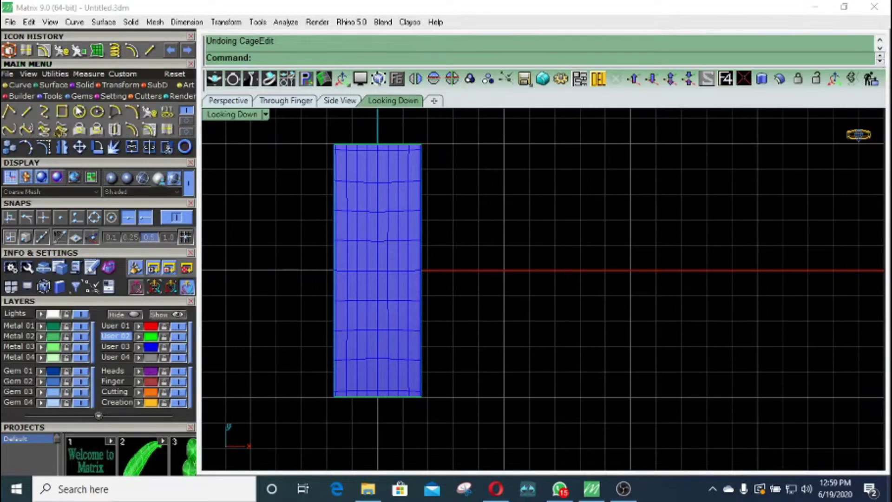
left_click(188, 120)
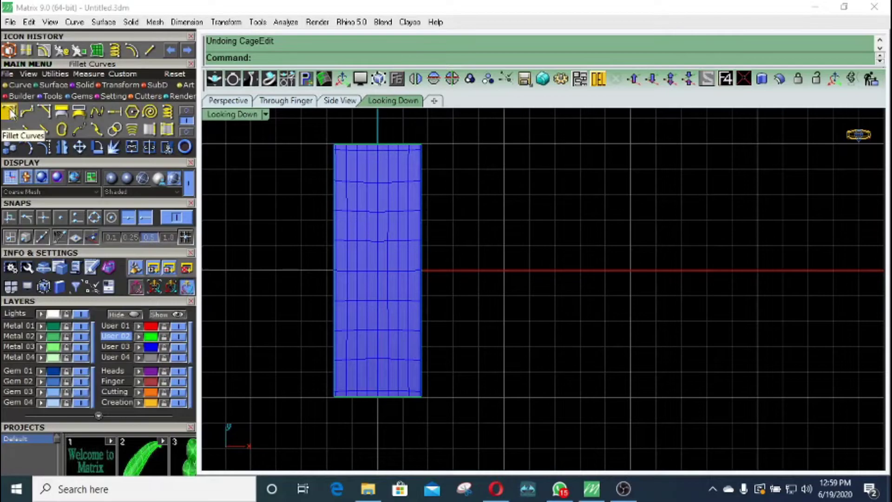
left_click(358, 213)
key("Delete")
Step: Fillet the rectangle's upper-left corner with a radius of 0.5 and Trim set to No
right_click_drag(376, 155, 420, 214)
left_click(13, 110)
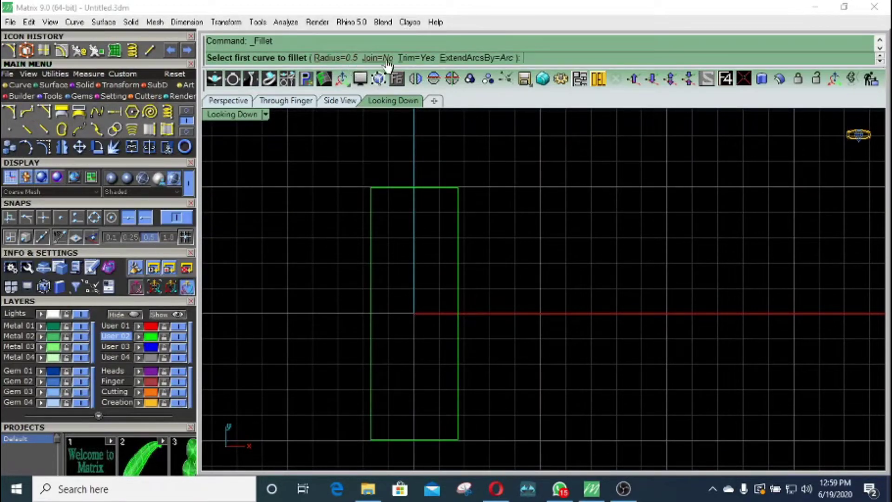
left_click(416, 58)
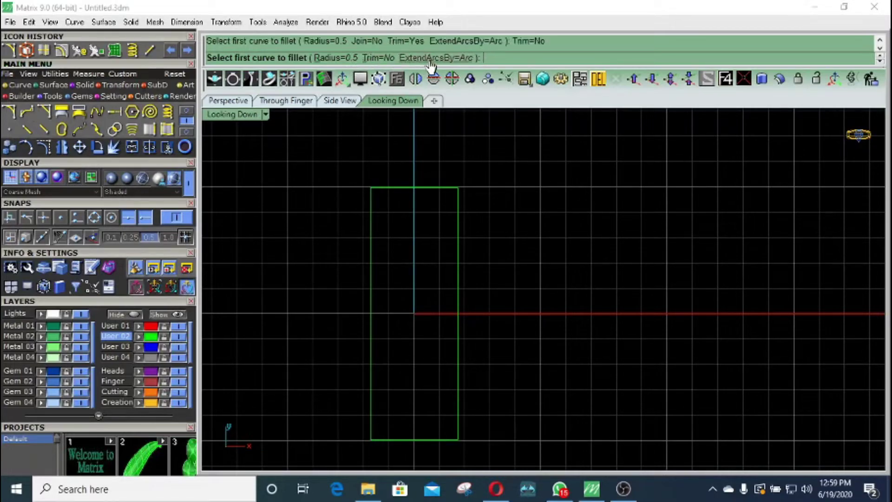
left_click(374, 198)
left_click(371, 197)
scroll(370, 192, "up", 4)
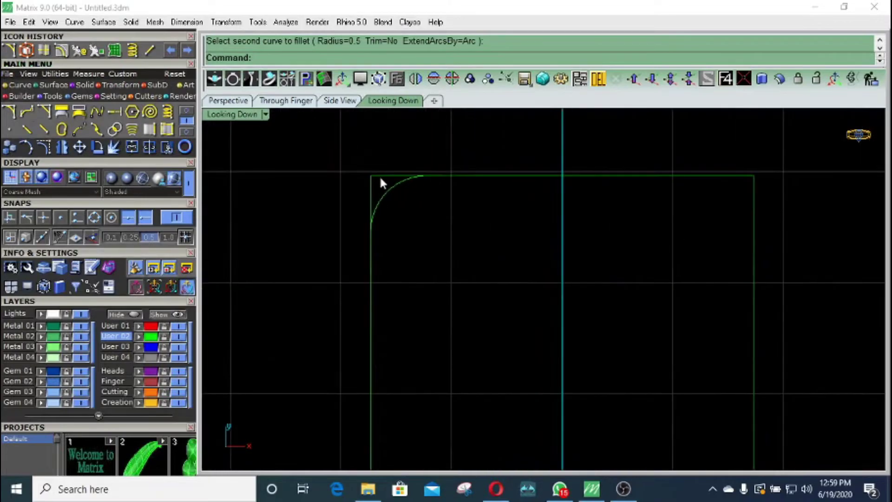
left_click(386, 196)
left_click(384, 136)
left_click(386, 190)
left_click(399, 146)
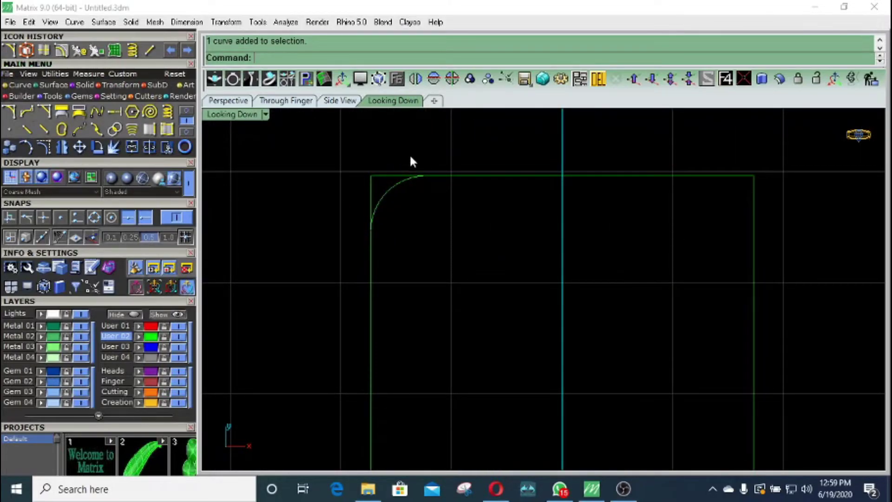
scroll(393, 187, "down", 2)
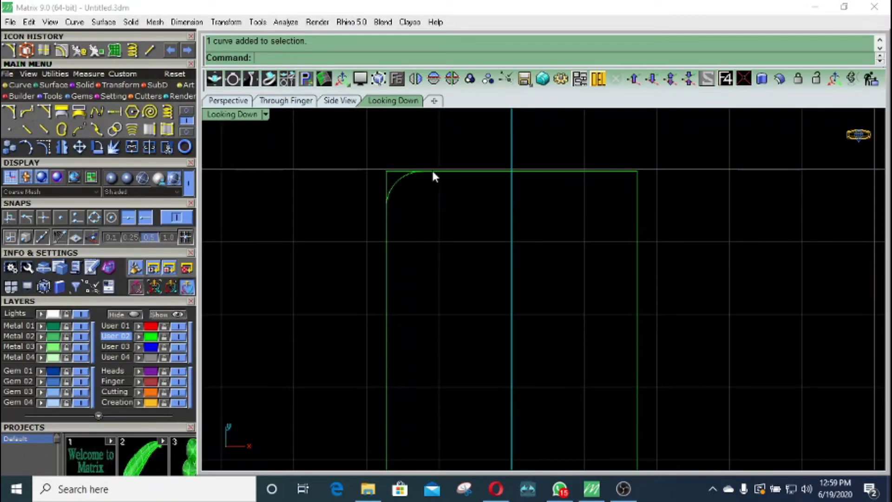
Step: Undo the untrimmed fillet and fillet the rectangle's upper-left corner with radius 0.5, Join set to No and Trim set to Yes
key("ctrl+z")
key("Return")
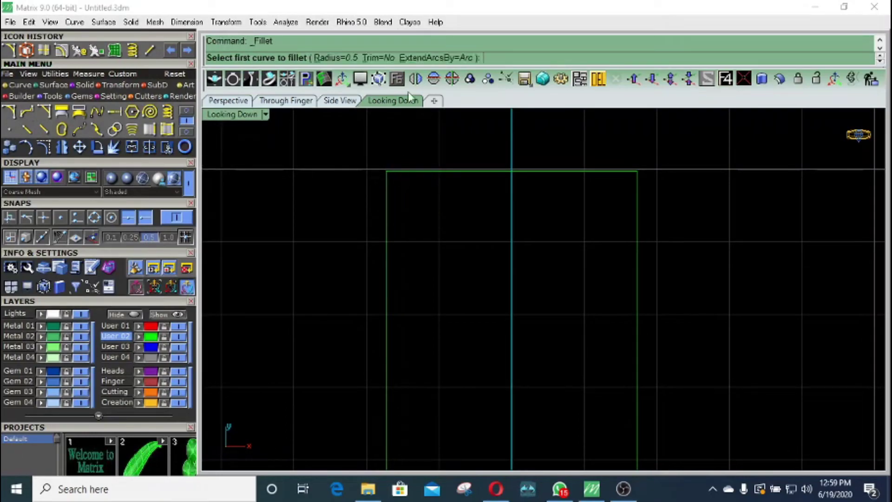
left_click(386, 59)
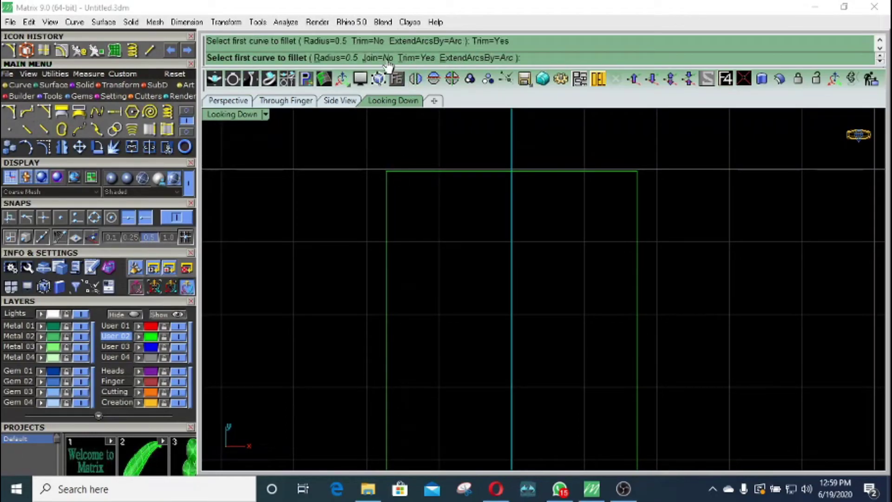
left_click(405, 173)
left_click(387, 190)
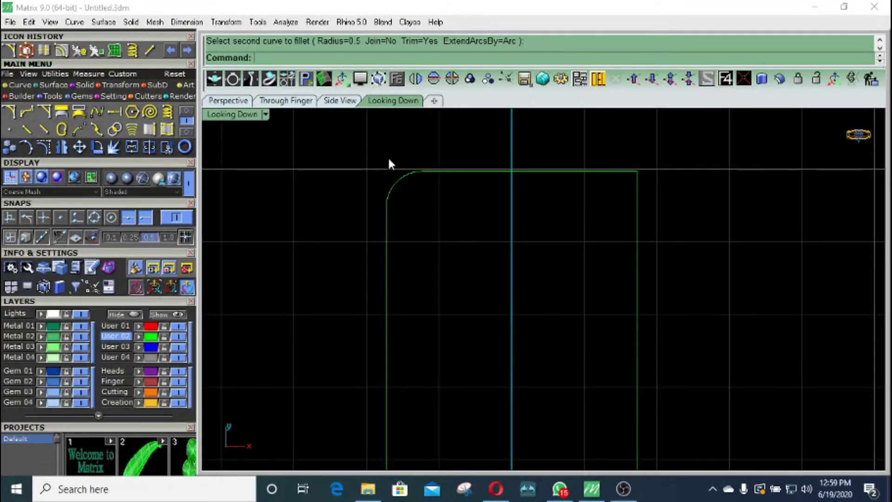
Step: Fillet the rectangle's upper-right corner with the same 0.5 radius and trimming on
left_click(403, 178)
key("Return")
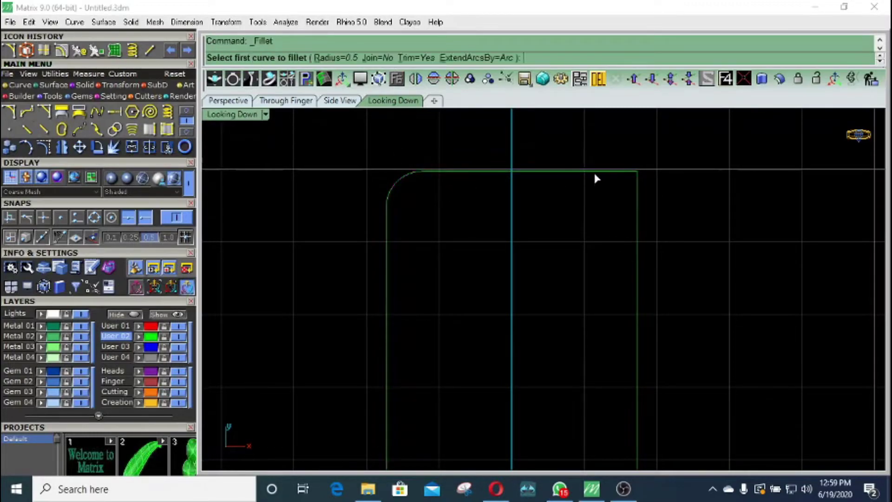
left_click(612, 174)
left_click(637, 197)
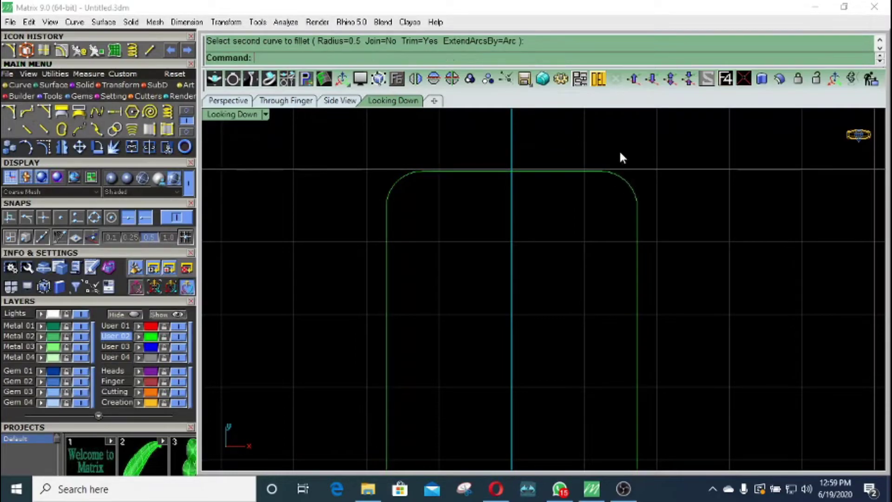
Step: Undo both trimmed corner fillets on the rectangle
key("ctrl+z")
key("ctrl+z")
left_click(454, 131)
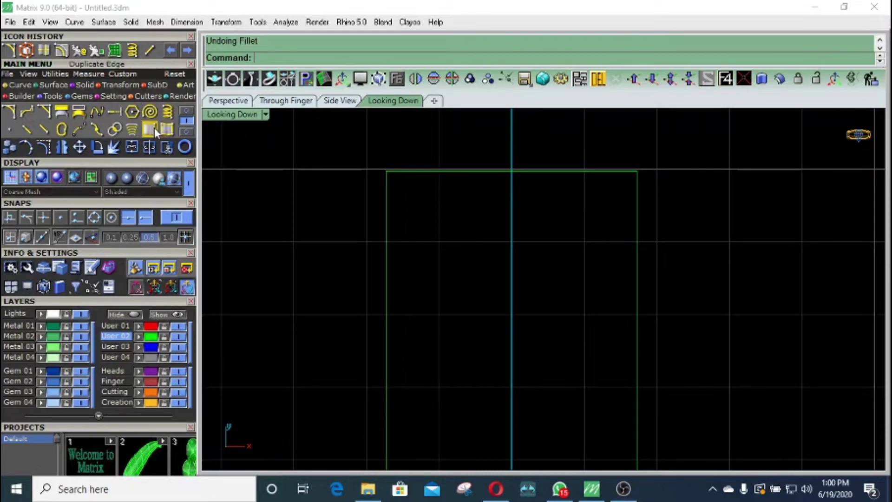
left_click(185, 130)
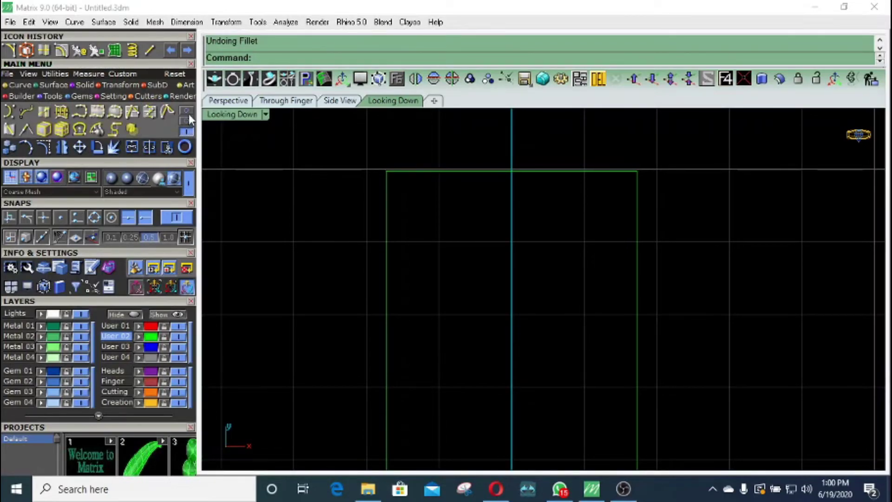
left_click(187, 113)
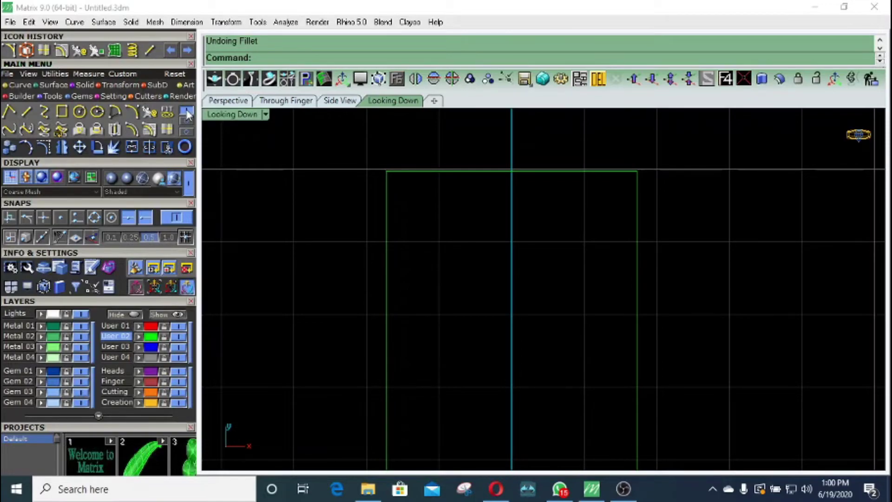
scroll(466, 223, "down", 5)
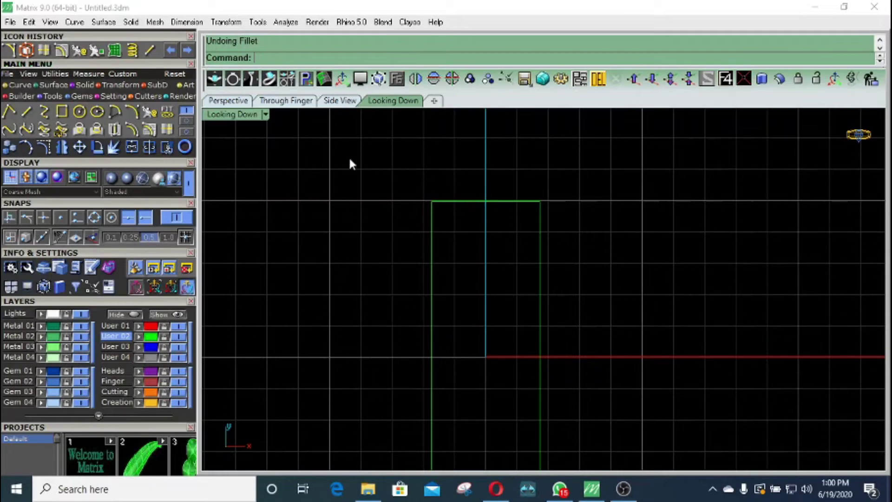
left_click(186, 121)
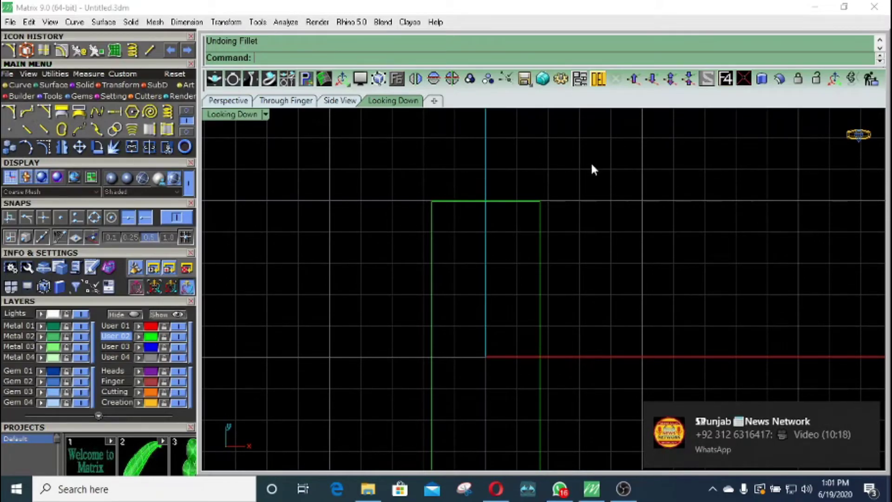
Step: Delete the green rectangle curve
left_click_drag(576, 190, 453, 249)
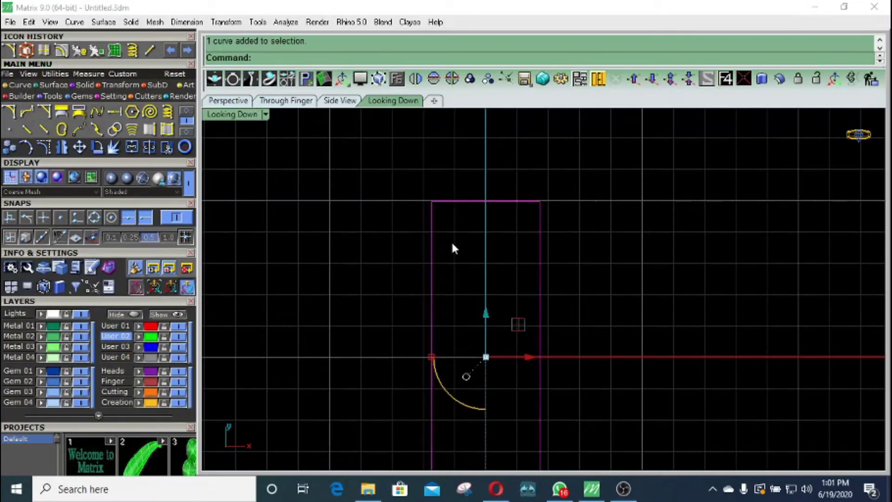
key("Delete")
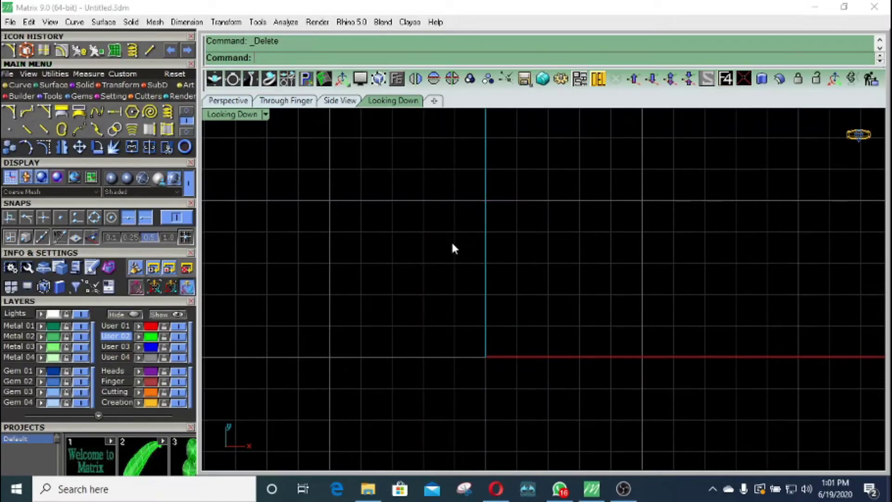
Step: Create the text "subscribe to my chanel plz and thanks" as 10 mm high Cambria solids and place it across the grid
left_click(186, 114)
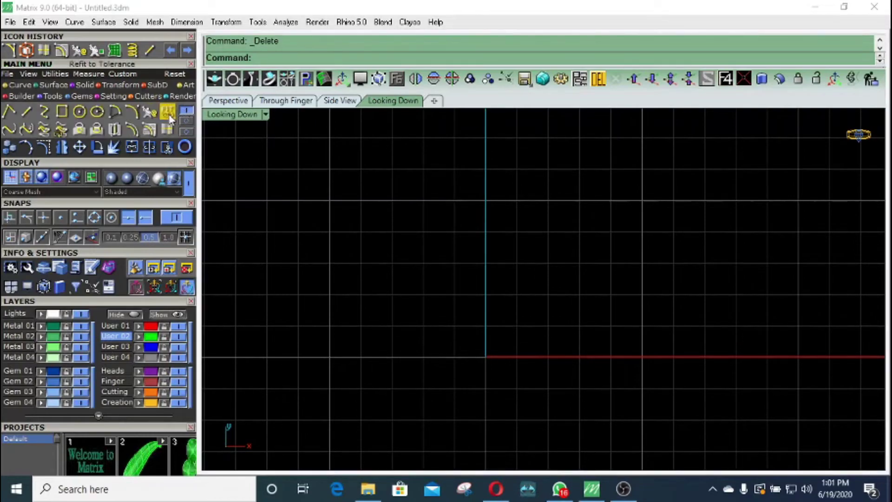
left_click(84, 85)
left_click(132, 112)
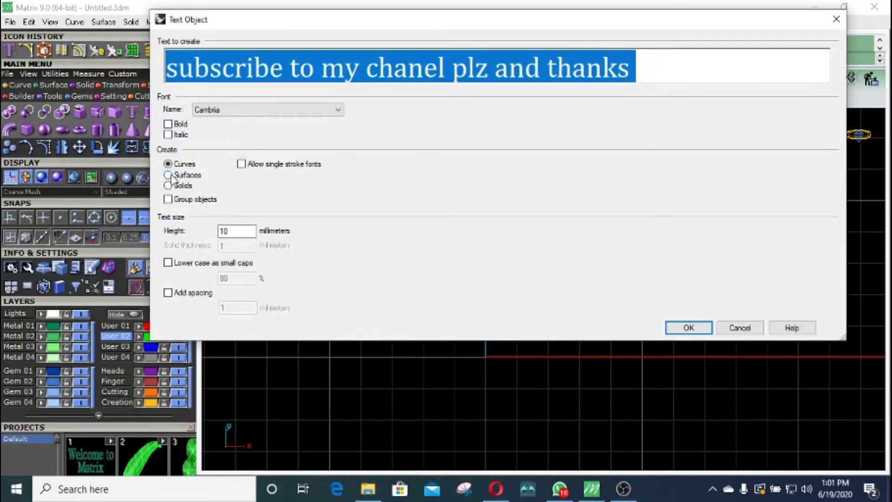
left_click(169, 185)
left_click(668, 331)
scroll(483, 297, "down", 5)
scroll(339, 300, "down", 3)
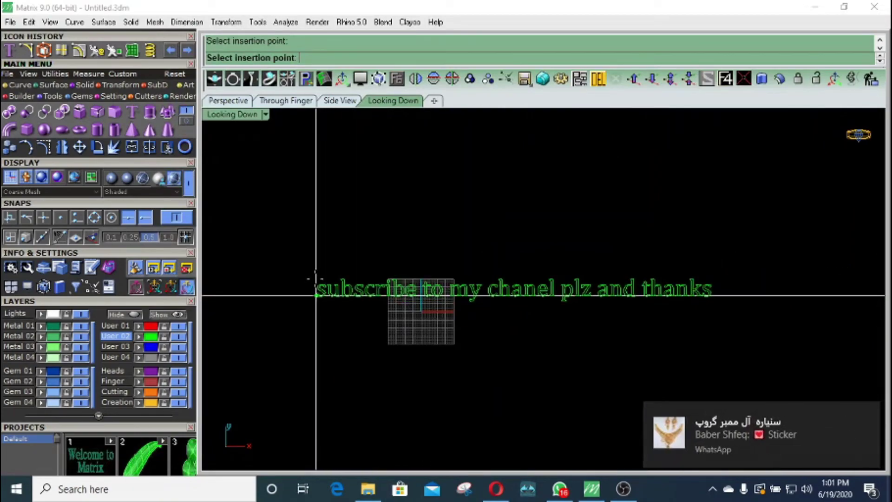
left_click(320, 248)
Step: Move all the solid text letters to the blue User 03 layer and deselect them
left_click_drag(348, 250, 212, 314)
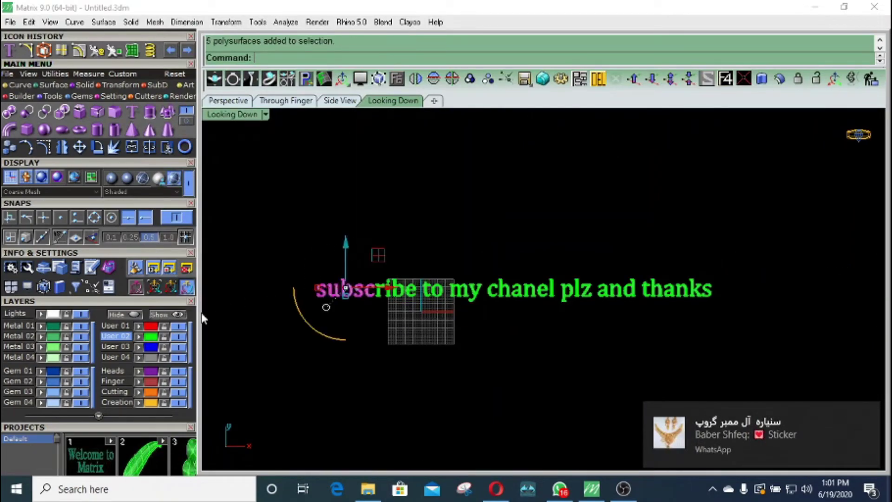
left_click_drag(702, 241, 312, 314)
left_click(141, 346)
left_click(518, 312)
right_click_drag(543, 319, 564, 285, "ctrl")
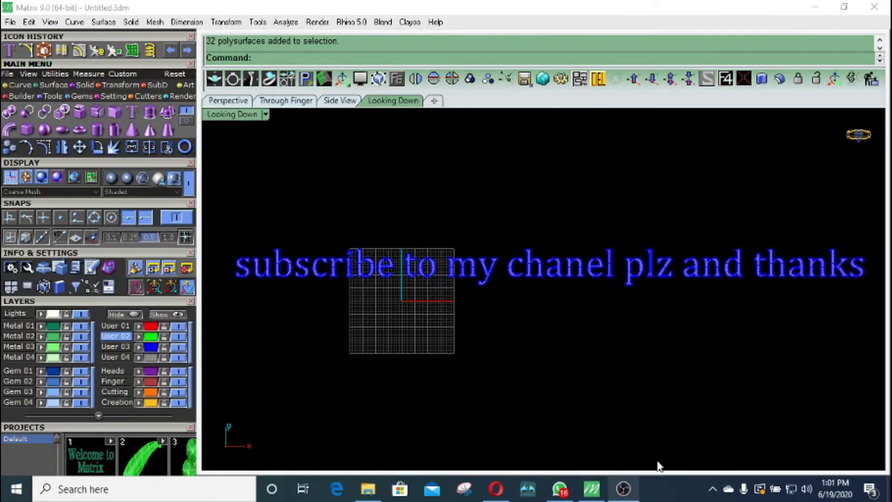
left_click(623, 488)
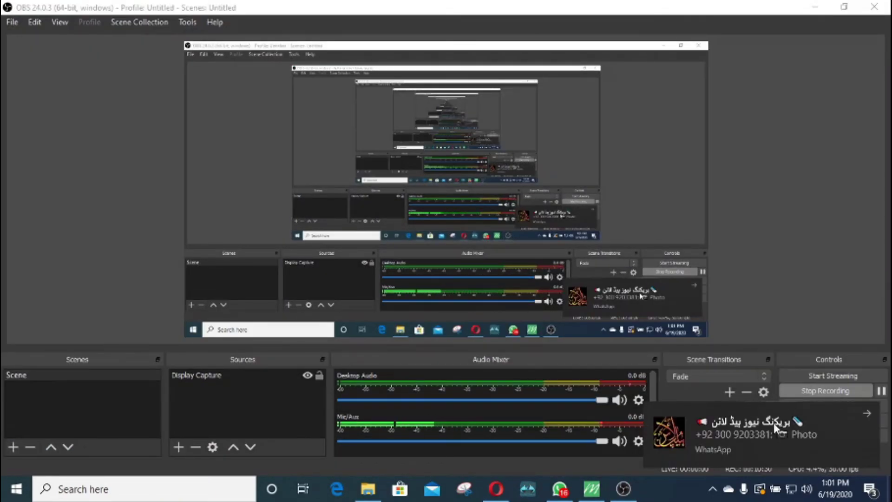